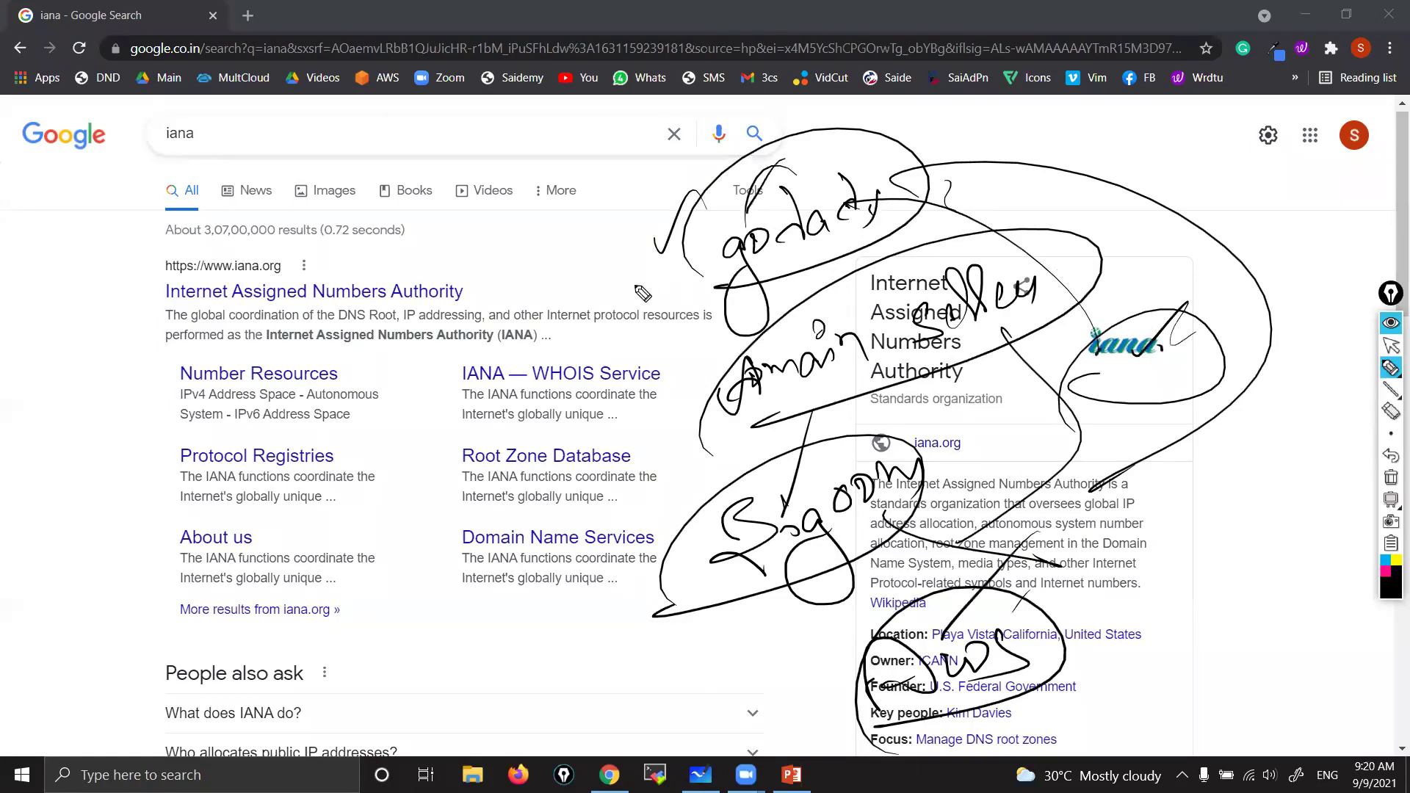
Add pen strokes over the handwritten godaddy and domain seller notes and circle and underline the iana logo
mouse_move(728, 166)
mouse_down()
mouse_move(732, 208)
mouse_move(733, 143)
mouse_move(723, 212)
mouse_move(742, 158)
mouse_up()
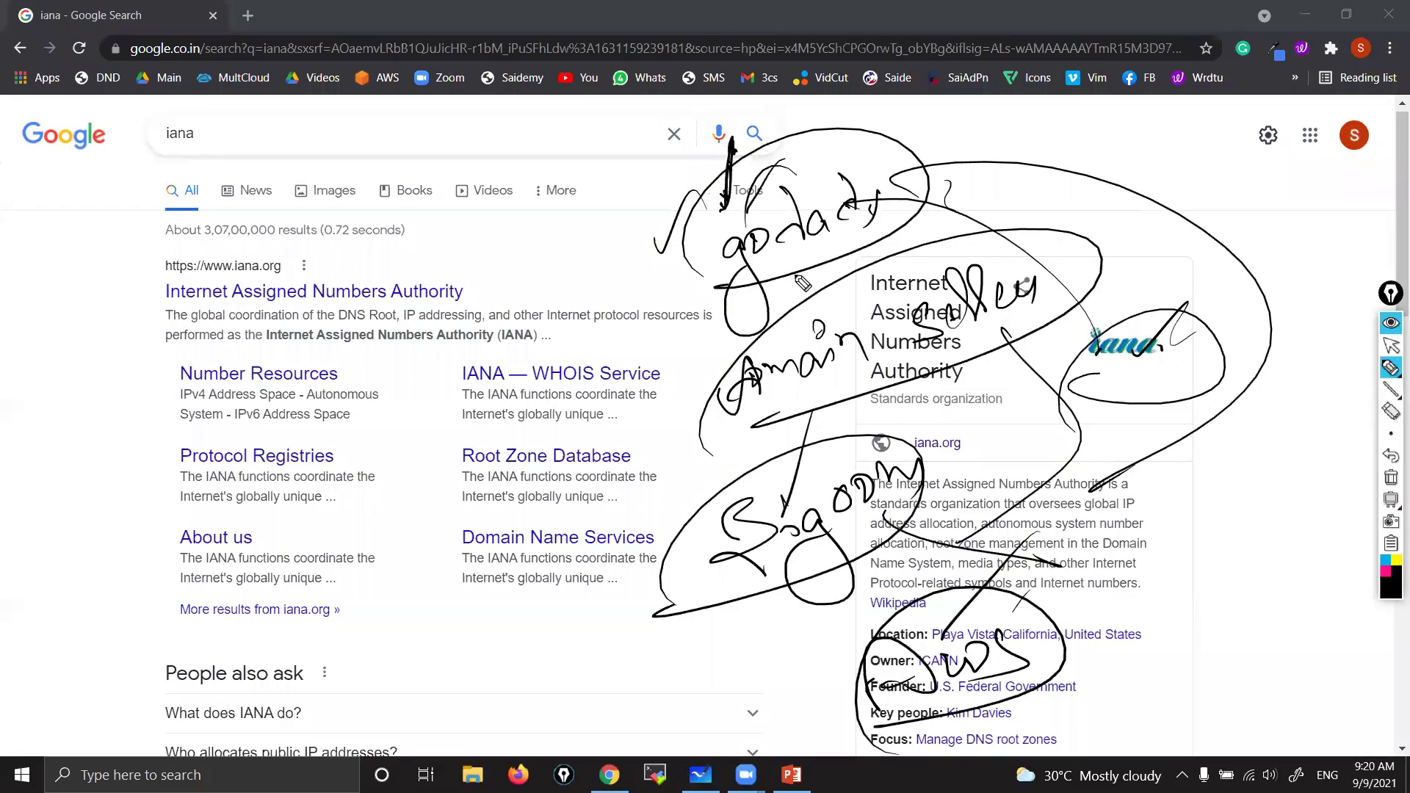
drag(737, 414, 602, 497)
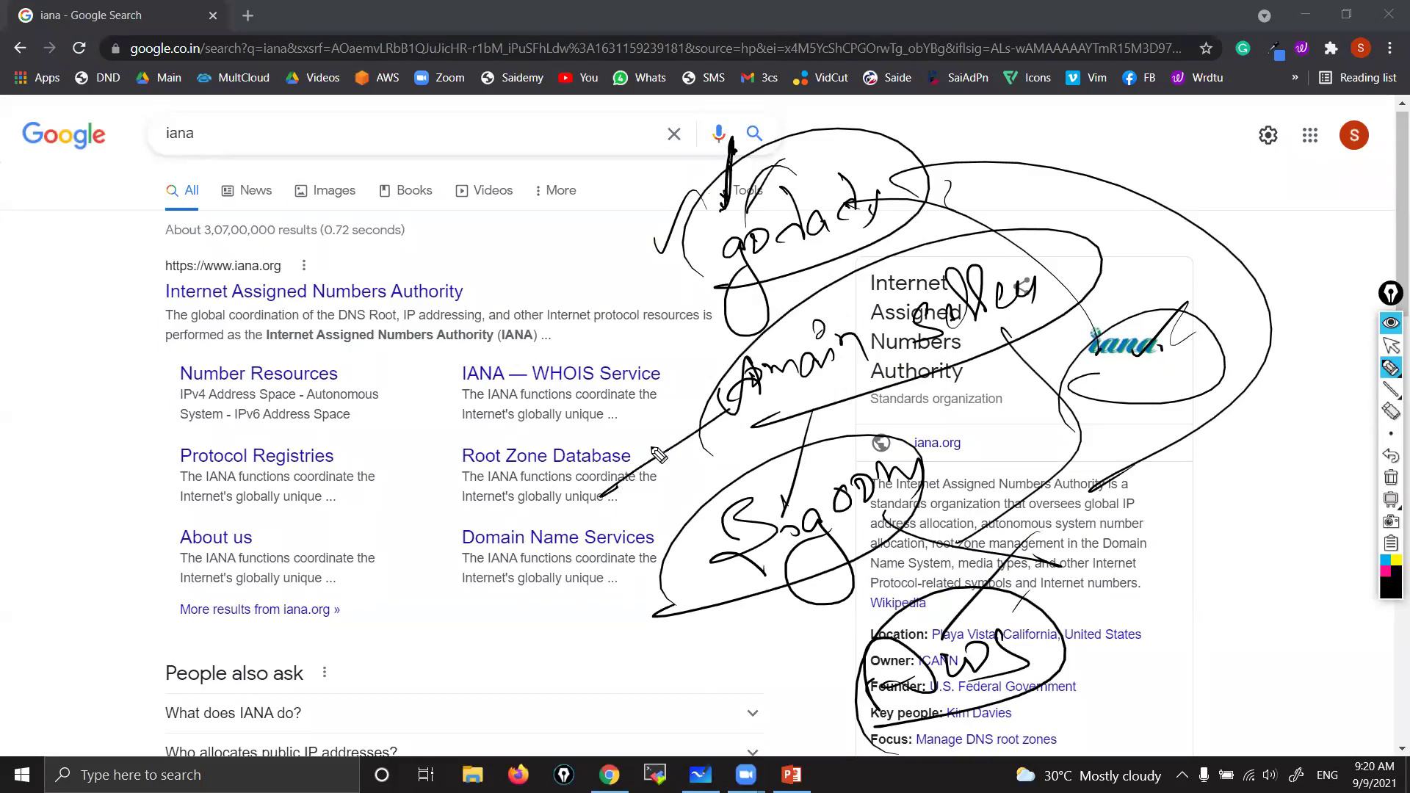
drag(768, 184, 806, 103)
drag(902, 218, 1102, 247)
drag(1078, 378, 1191, 375)
drag(677, 426, 710, 437)
mouse_move(988, 332)
mouse_down()
mouse_move(1102, 342)
mouse_move(966, 336)
mouse_move(962, 248)
mouse_up()
drag(1011, 361, 902, 410)
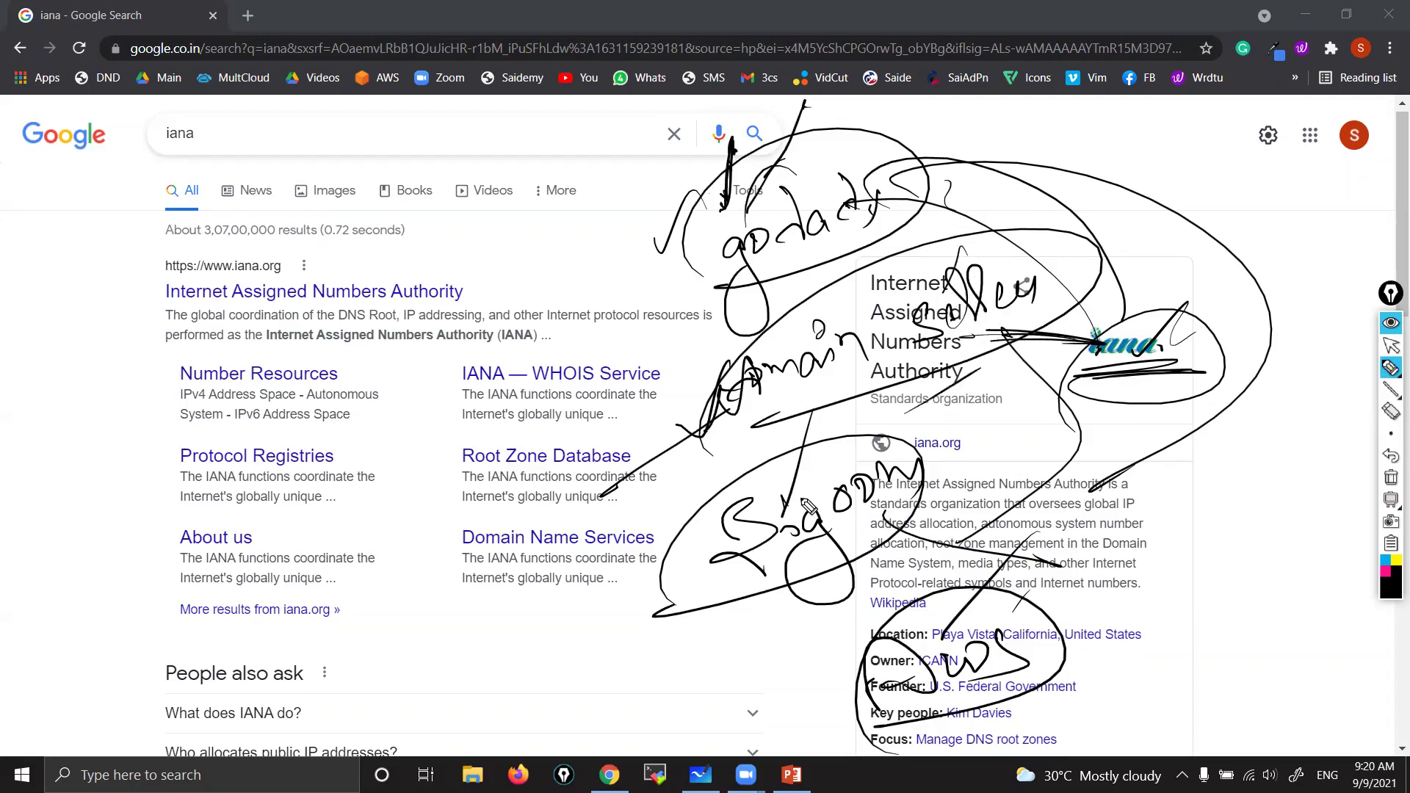
mouse_move(1069, 407)
mouse_down()
mouse_move(1175, 430)
mouse_move(1121, 443)
mouse_up()
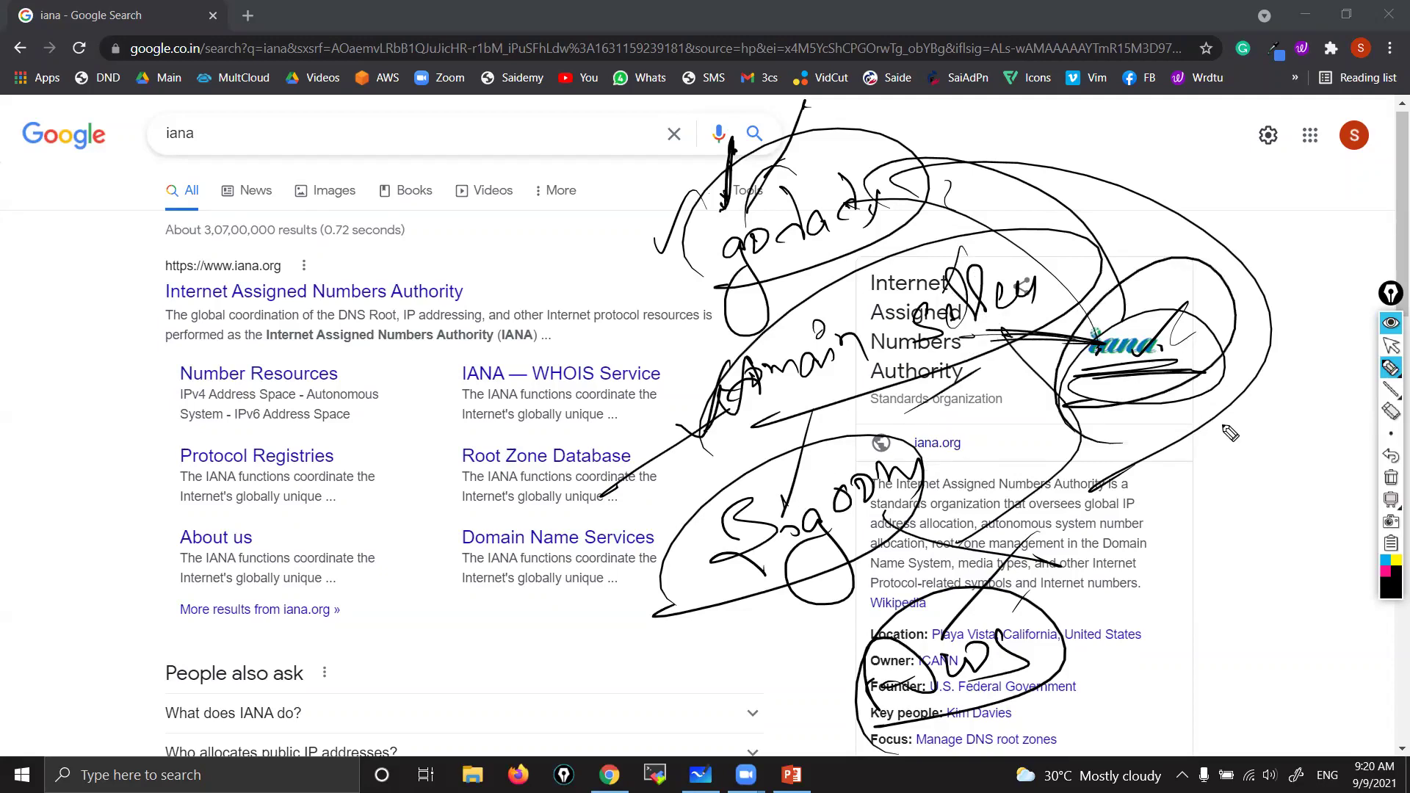
Clear all the pen annotations and return to the browser with the normal pointer
click(1391, 478)
click(1388, 346)
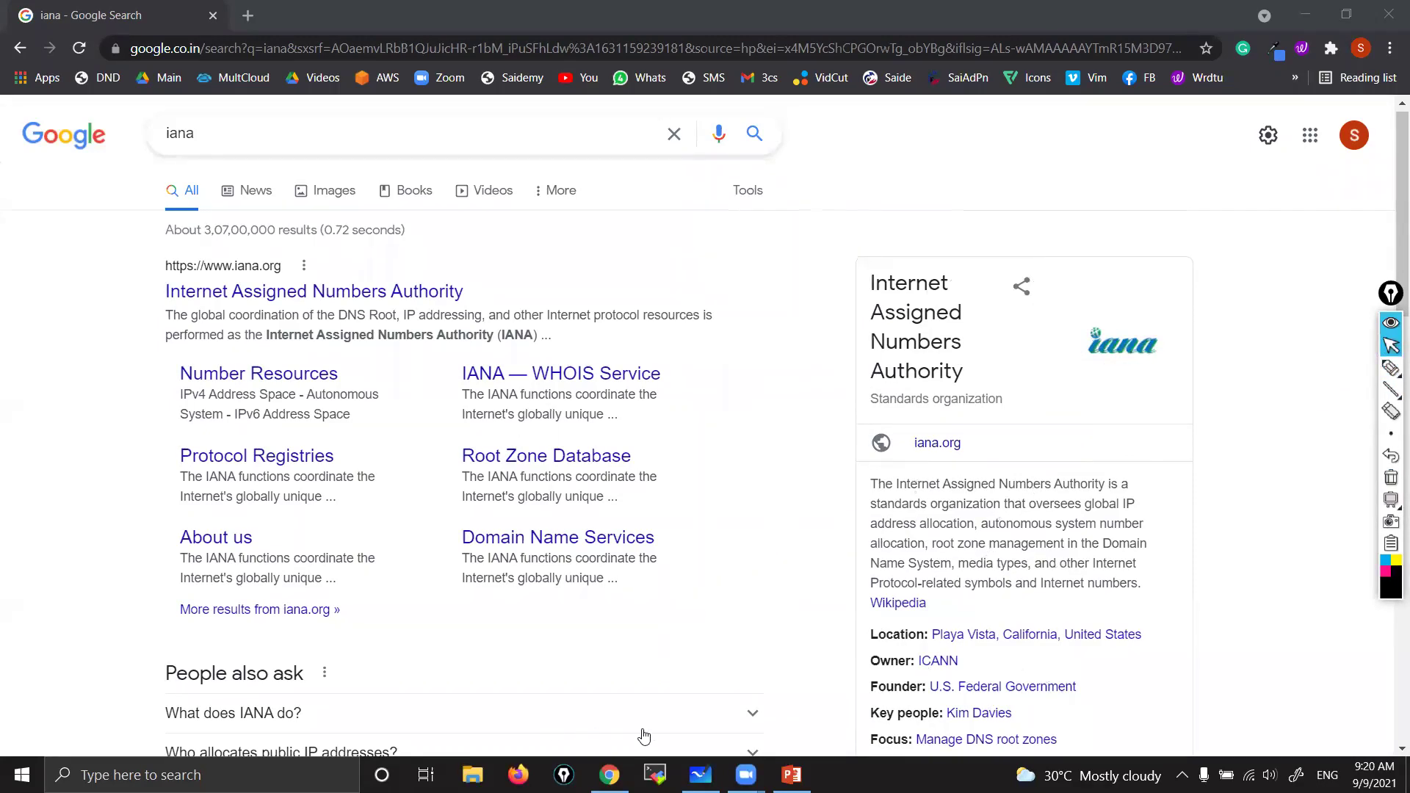
click(610, 775)
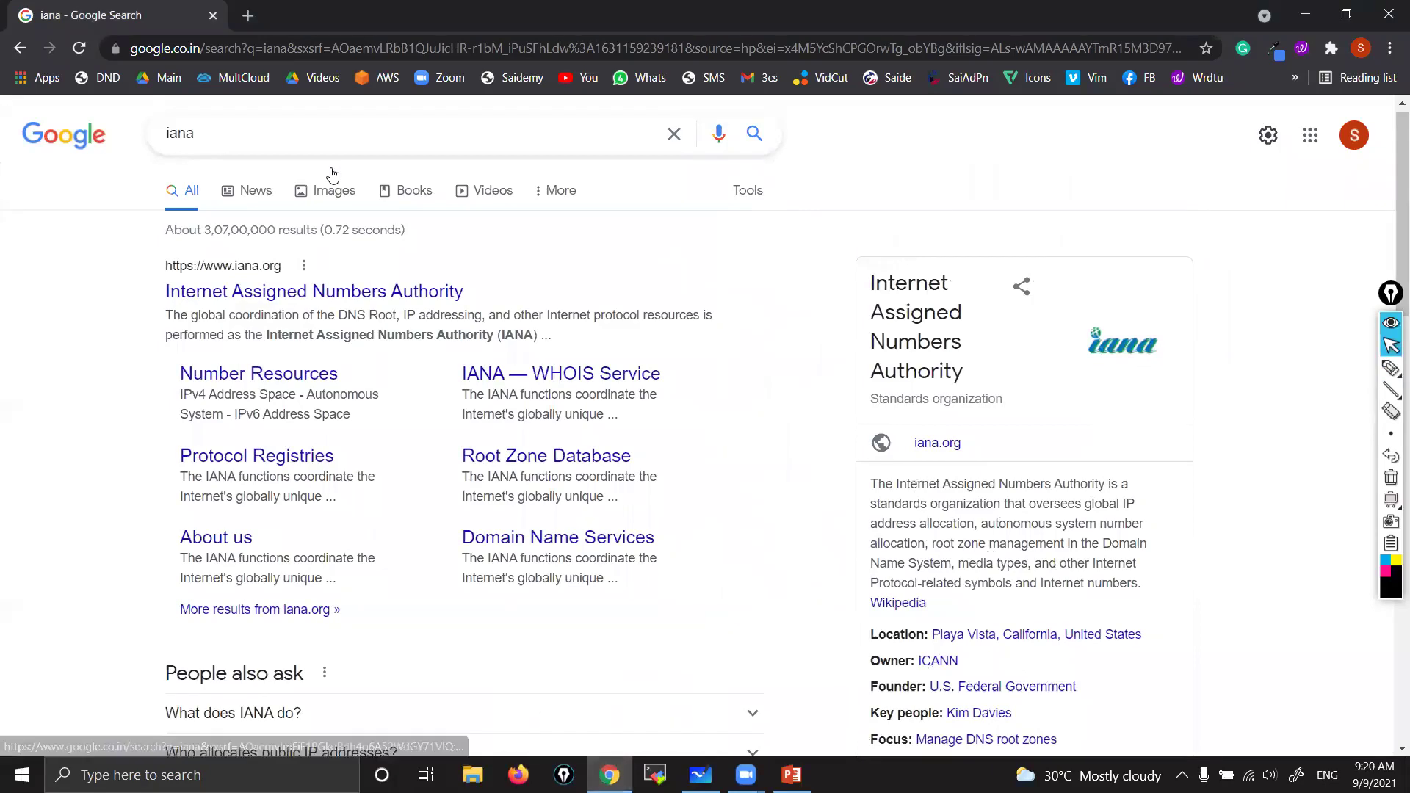
Sign in to the AWS console as root user, completing the security check and entering the account password
click(382, 78)
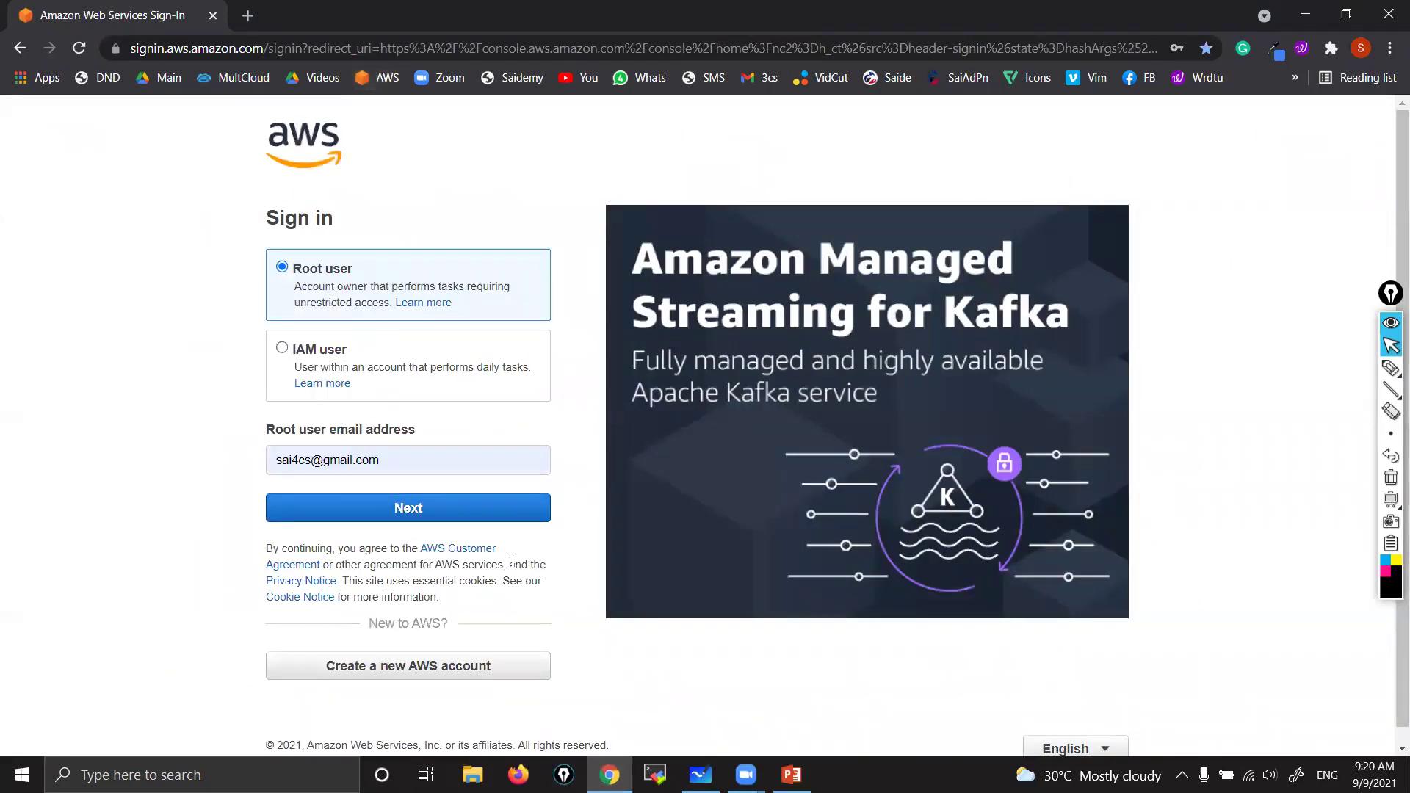
click(389, 515)
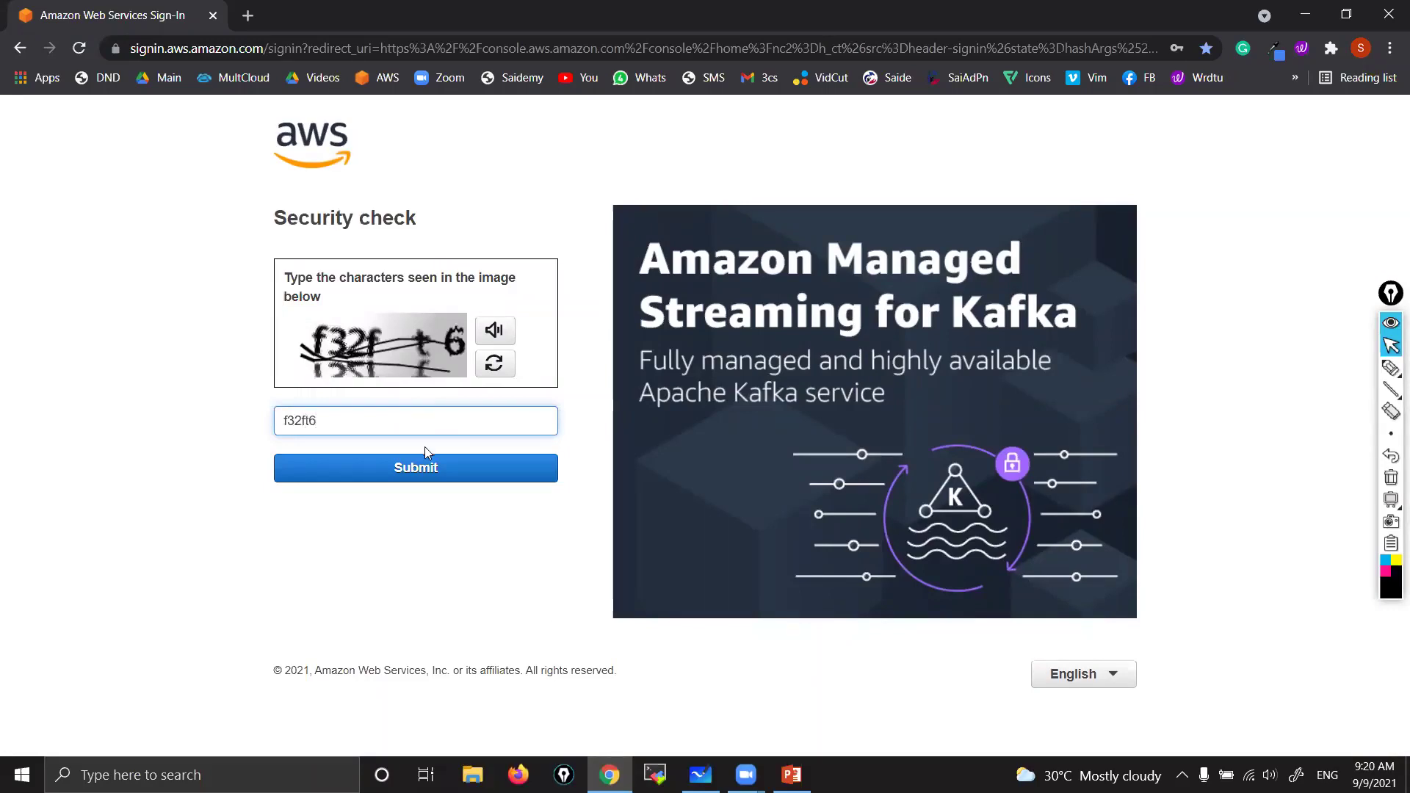
click(430, 476)
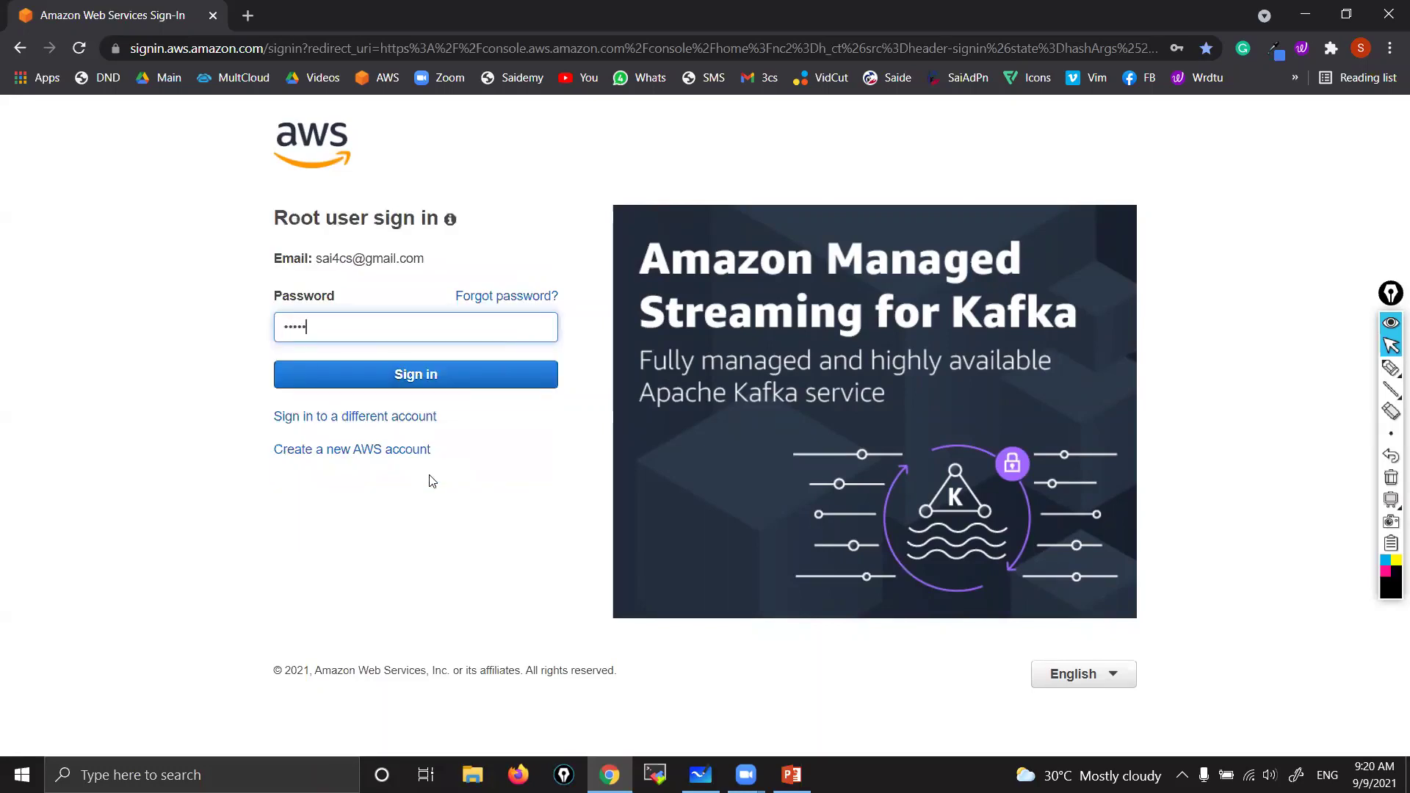
click(425, 382)
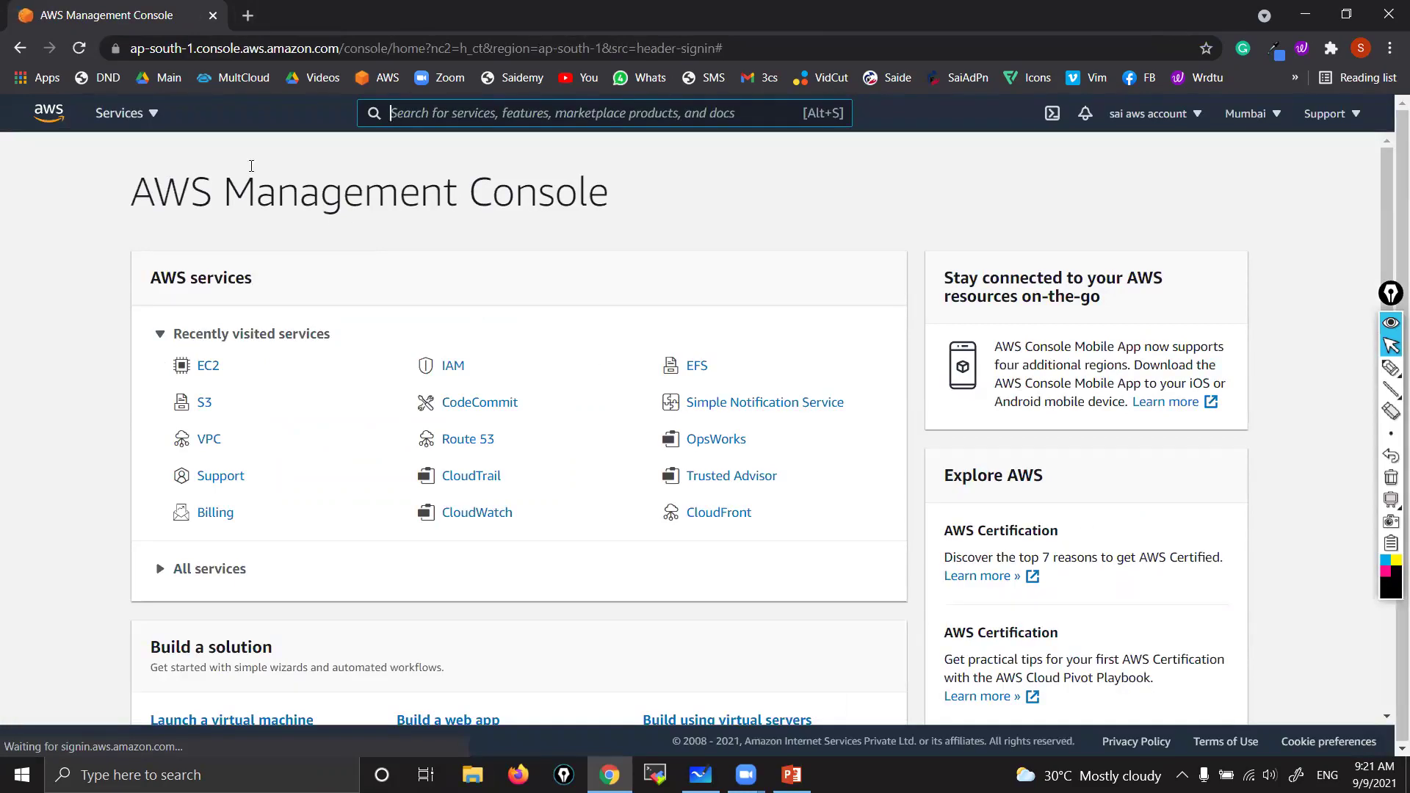
Open Route 53 from the Networking & Content Delivery services
click(121, 113)
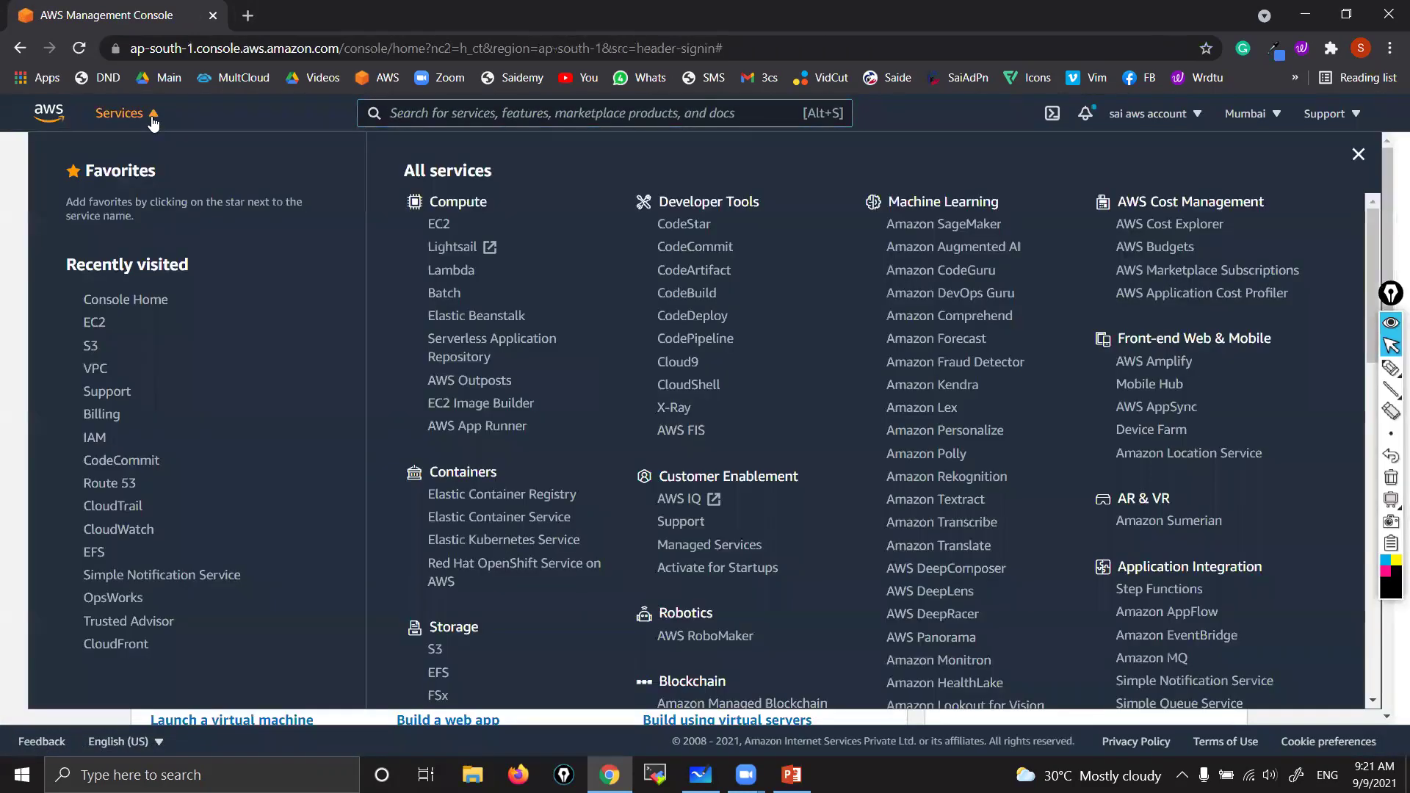
scroll(654, 496, down, 8)
scroll(654, 496, down, 5)
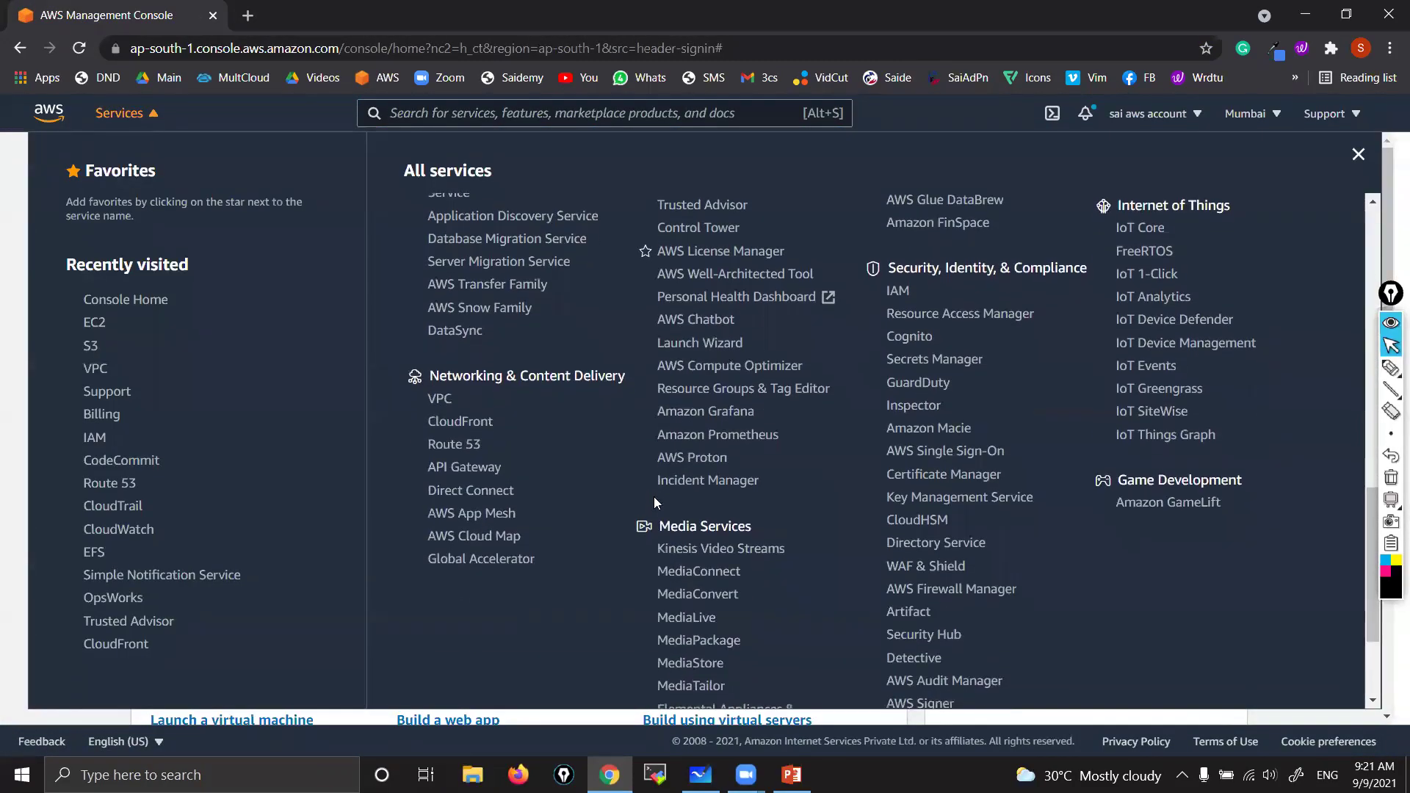
click(469, 445)
scroll(470, 448, up, 5)
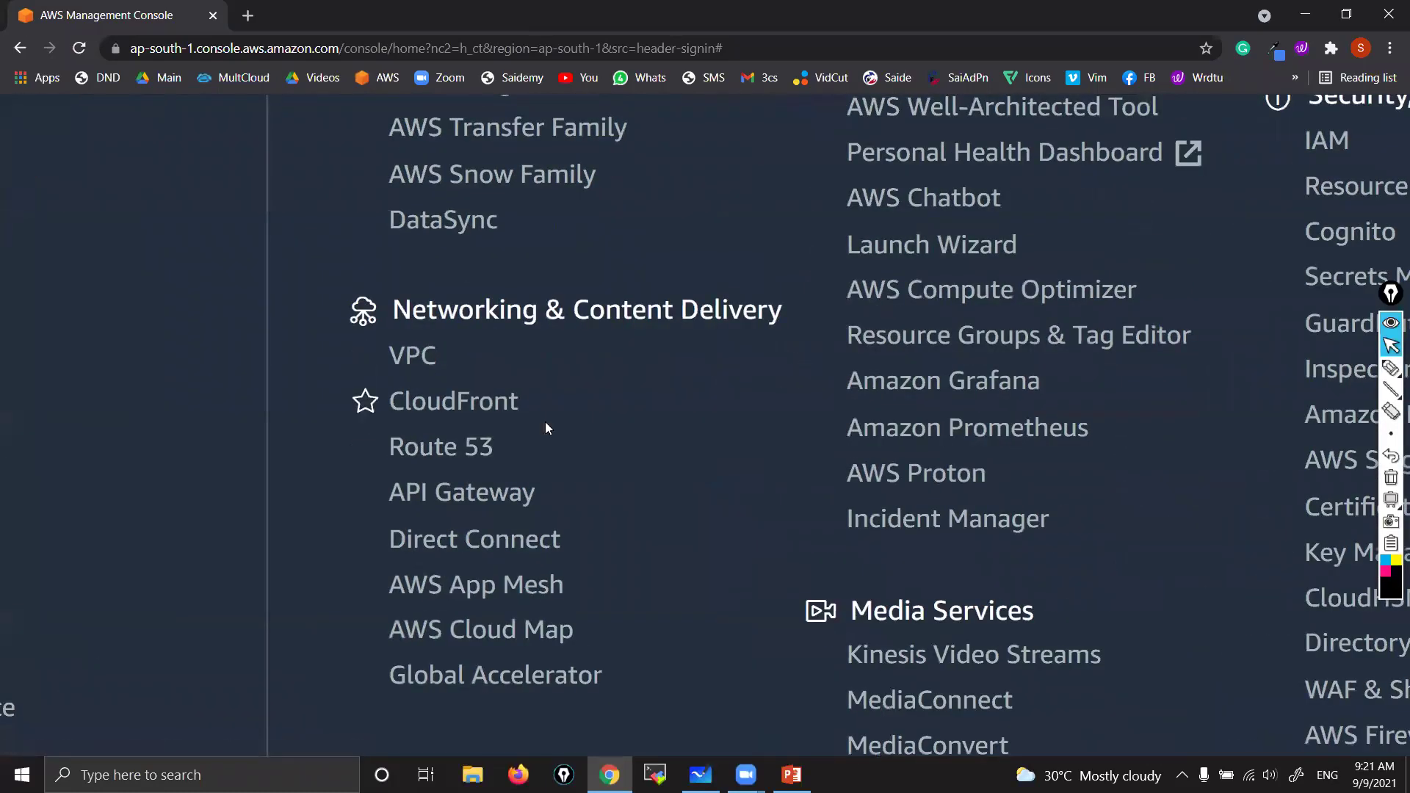
click(451, 447)
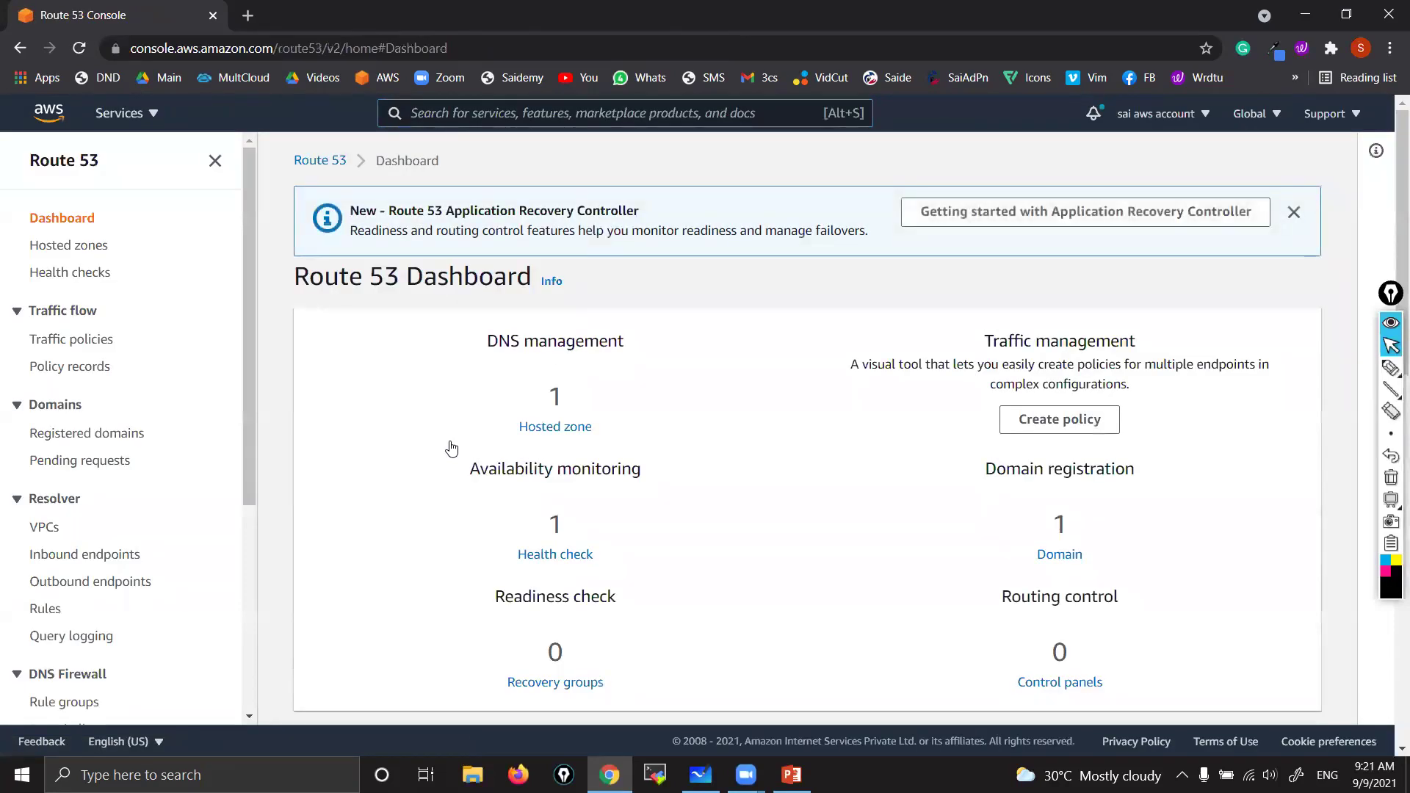
Open the registered domains list in Route 53 and start registering a new domain
scroll(236, 511, down, 5)
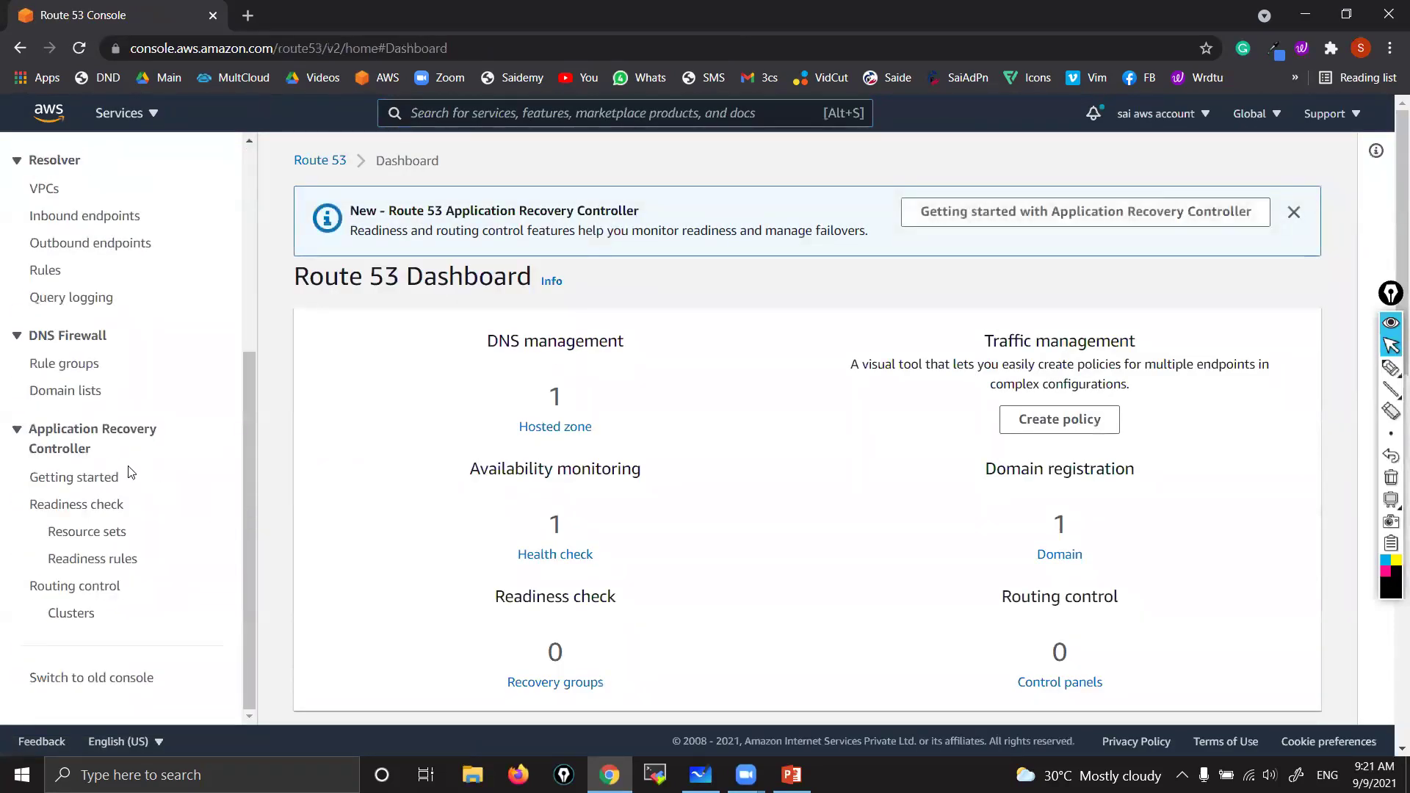
scroll(110, 448, up, 3)
click(71, 316)
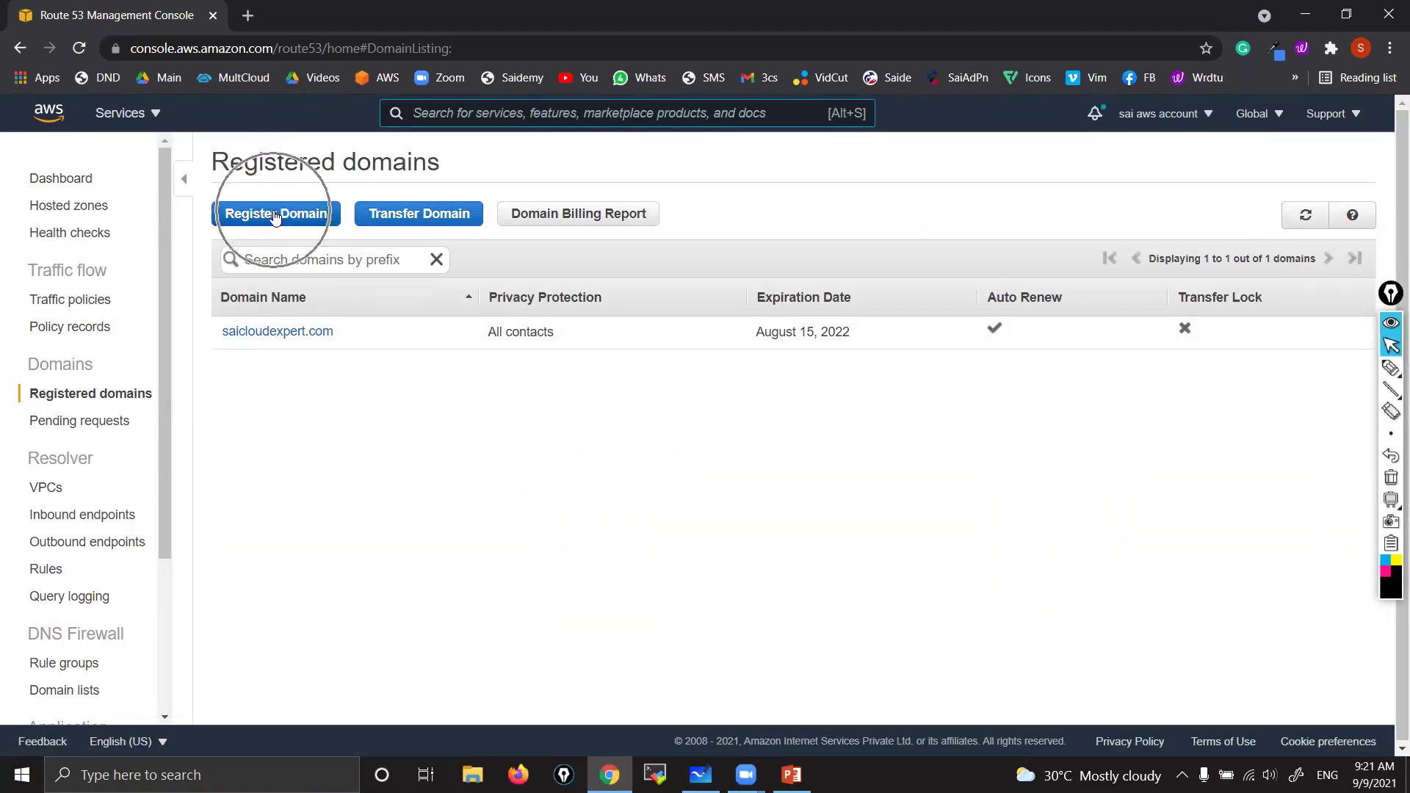
click(275, 214)
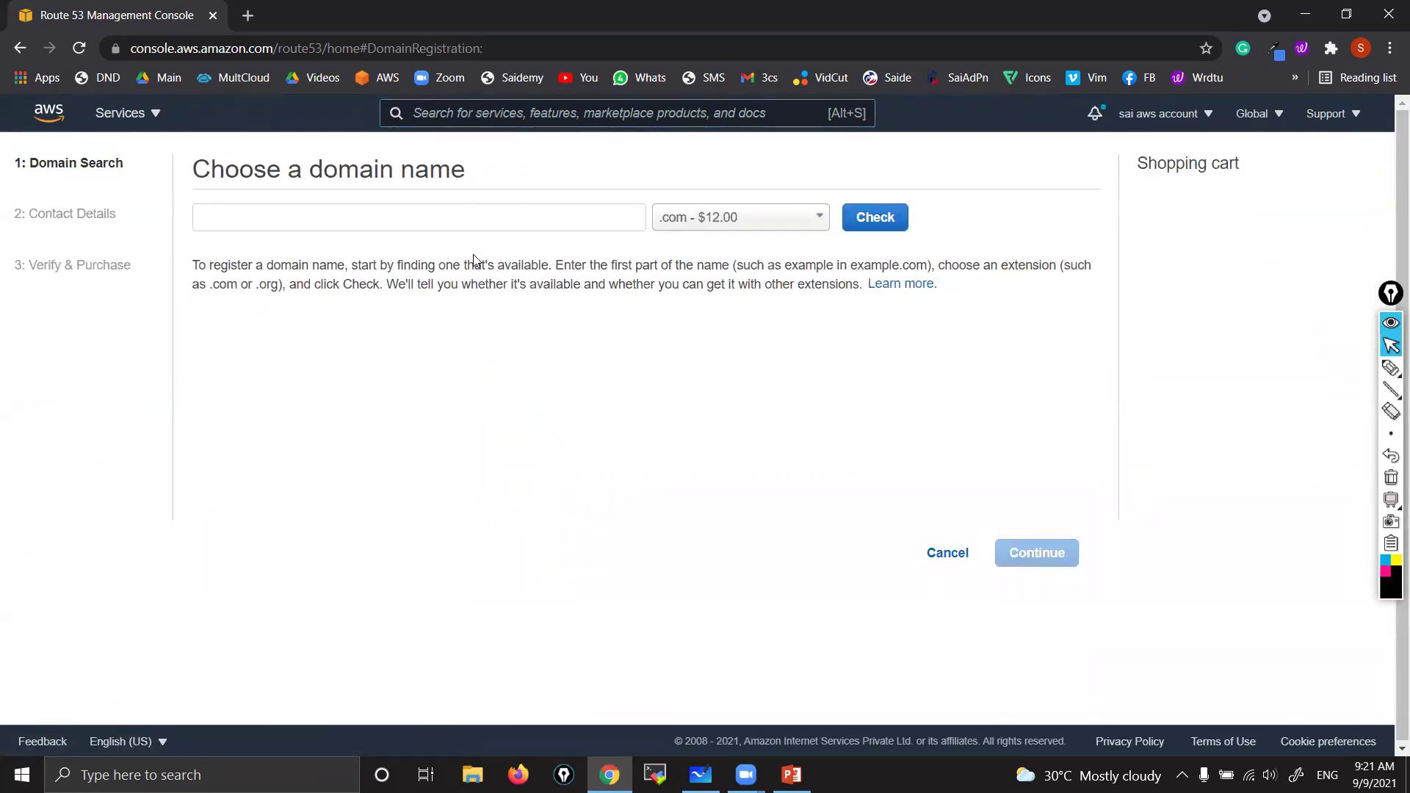
Examine the available domain extensions and their prices, from the popular ones through to the end of the list
click(823, 220)
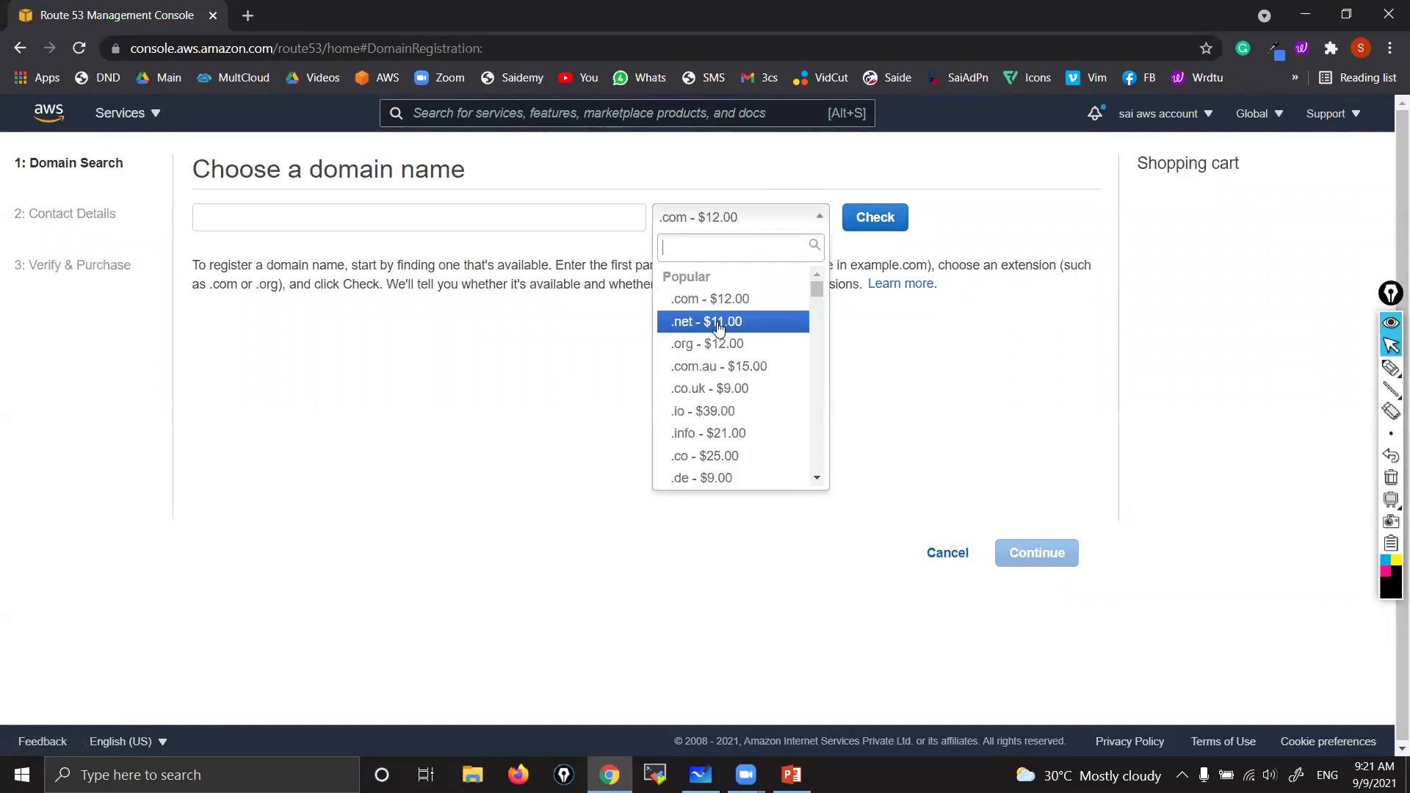
scroll(733, 378, down, 15)
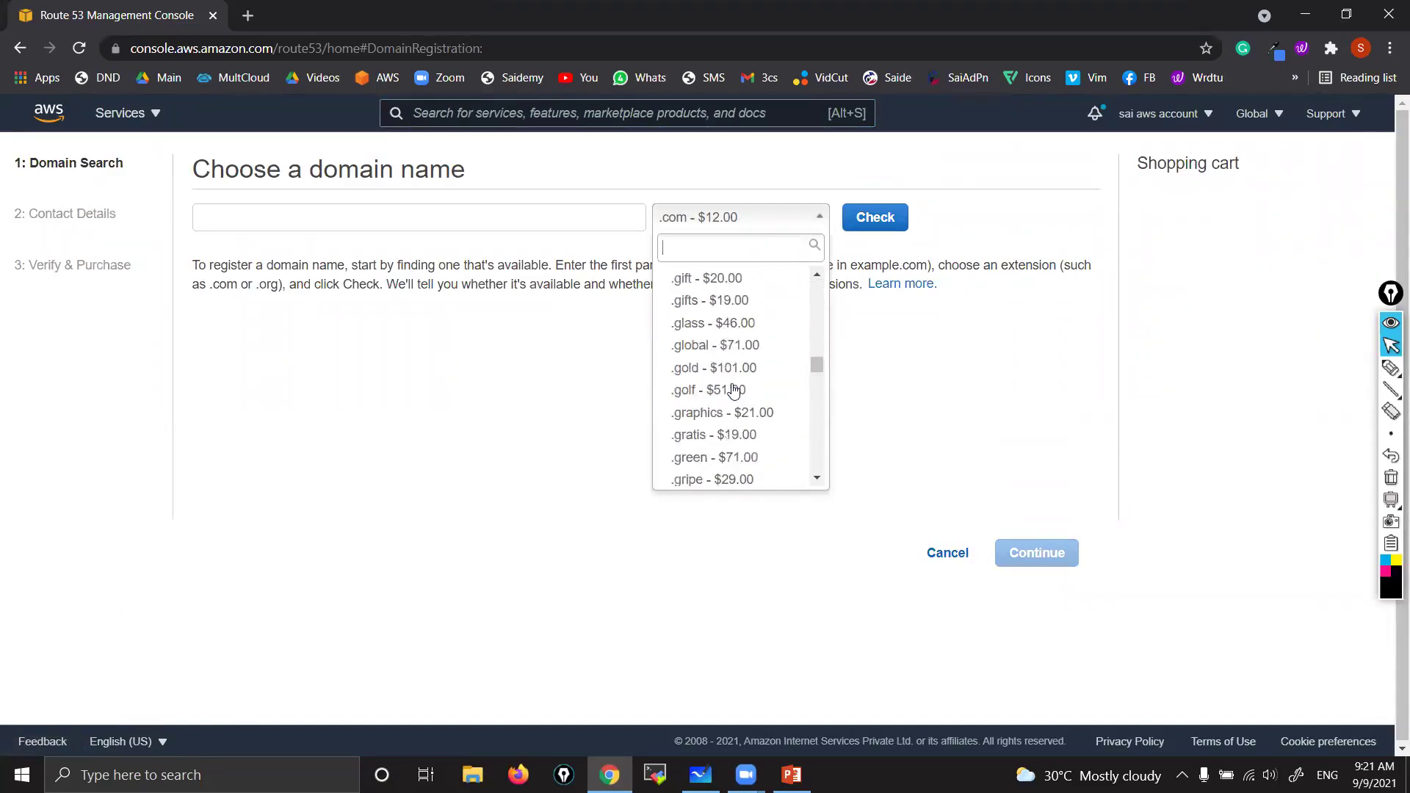
scroll(733, 389, down, 15)
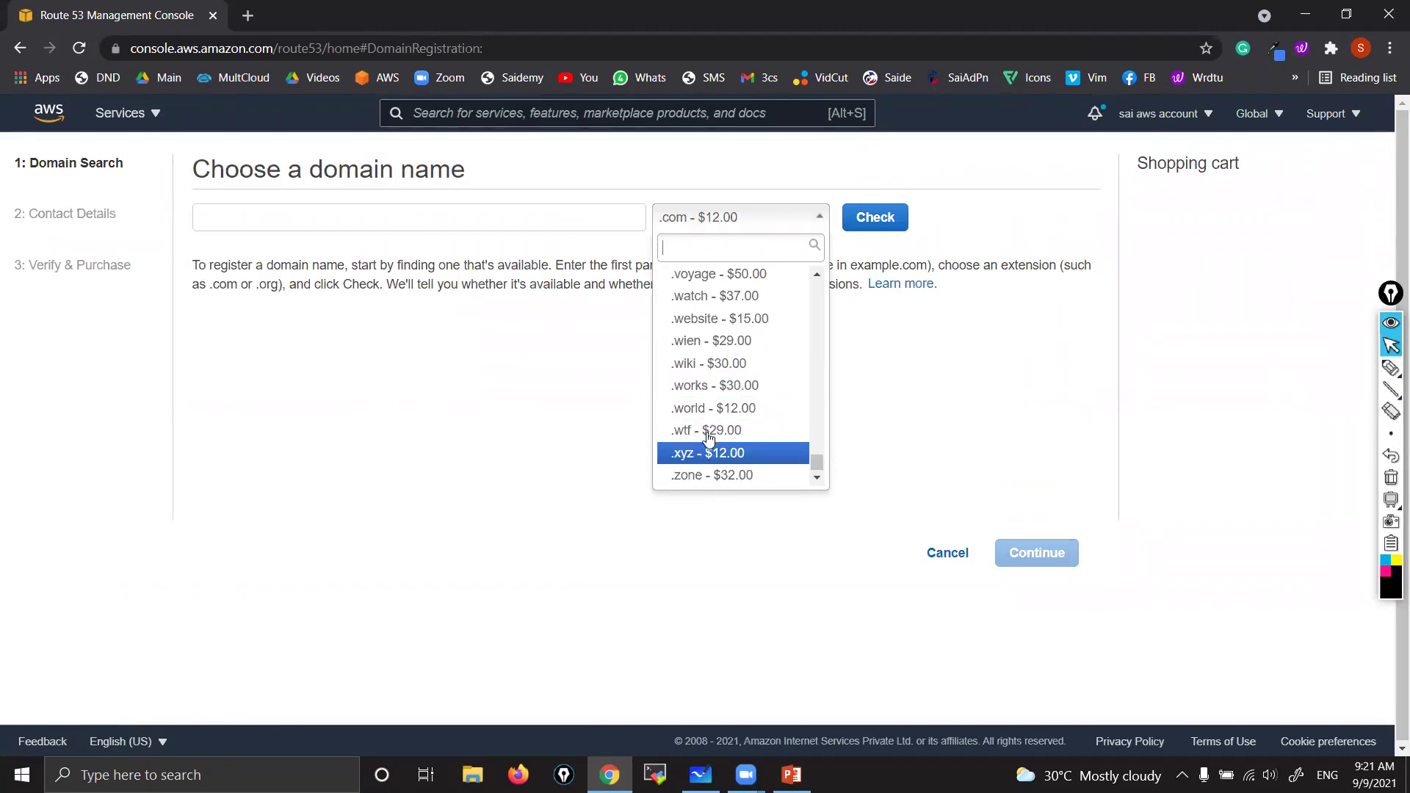
scroll(710, 357, up, 5)
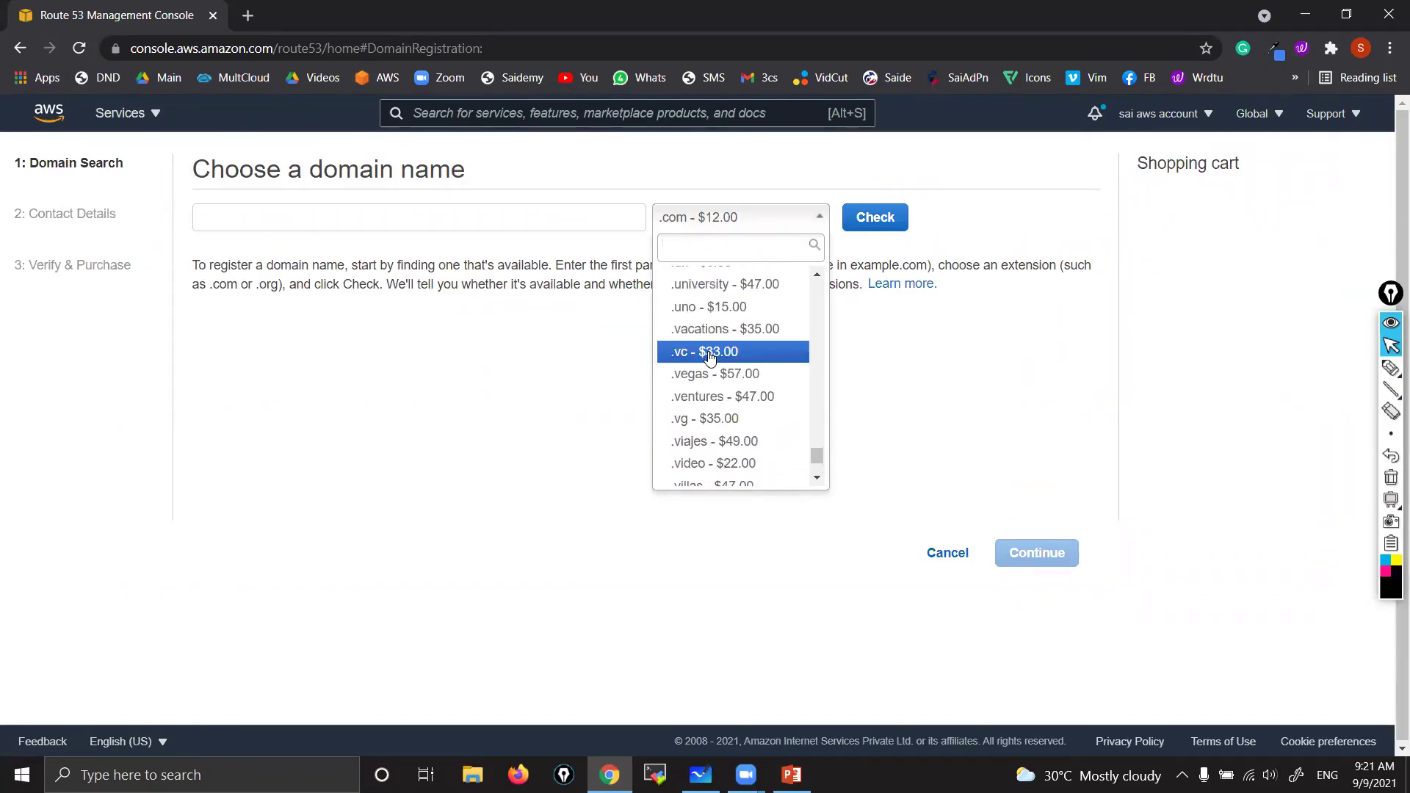
scroll(710, 357, up, 12)
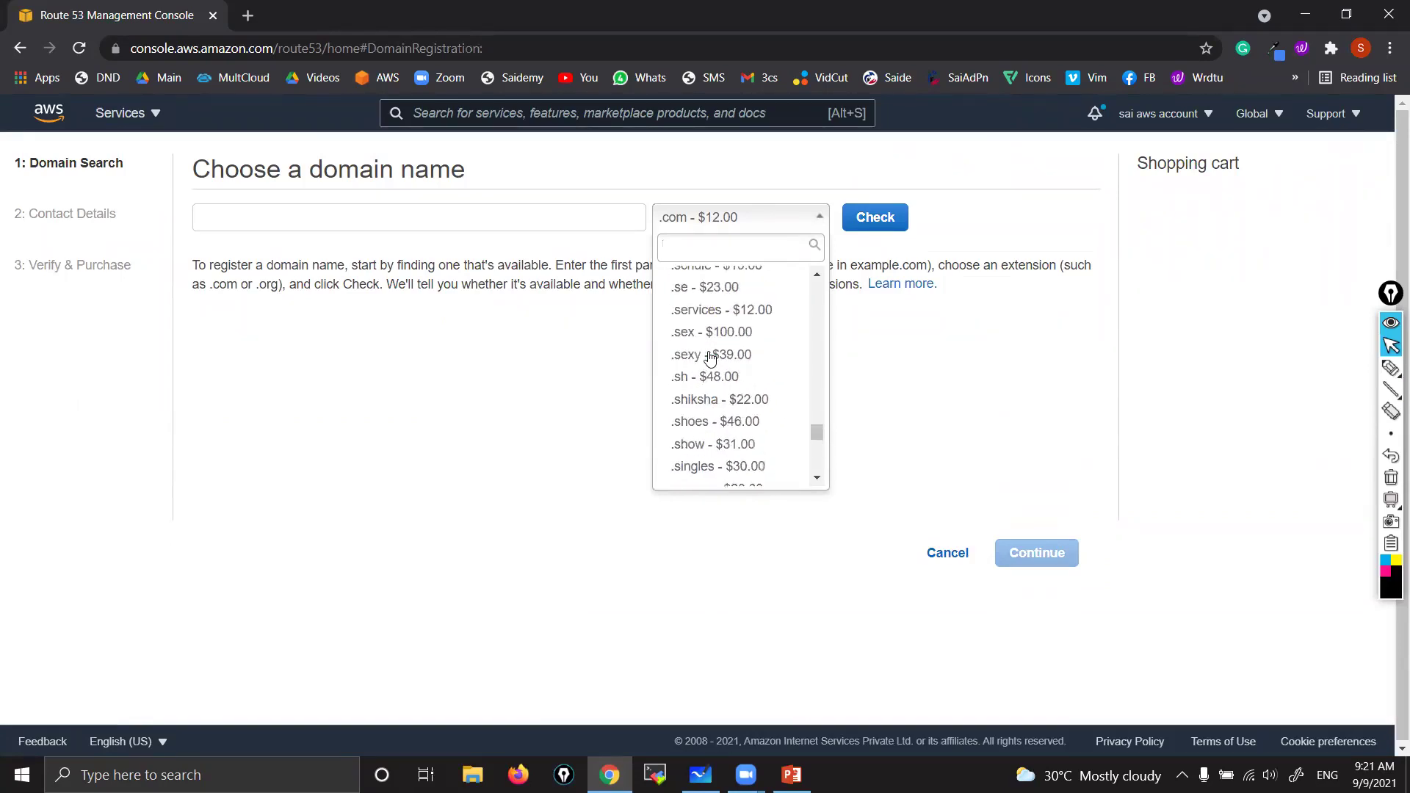
scroll(710, 357, up, 10)
scroll(710, 357, up, 10)
scroll(710, 357, up, 10)
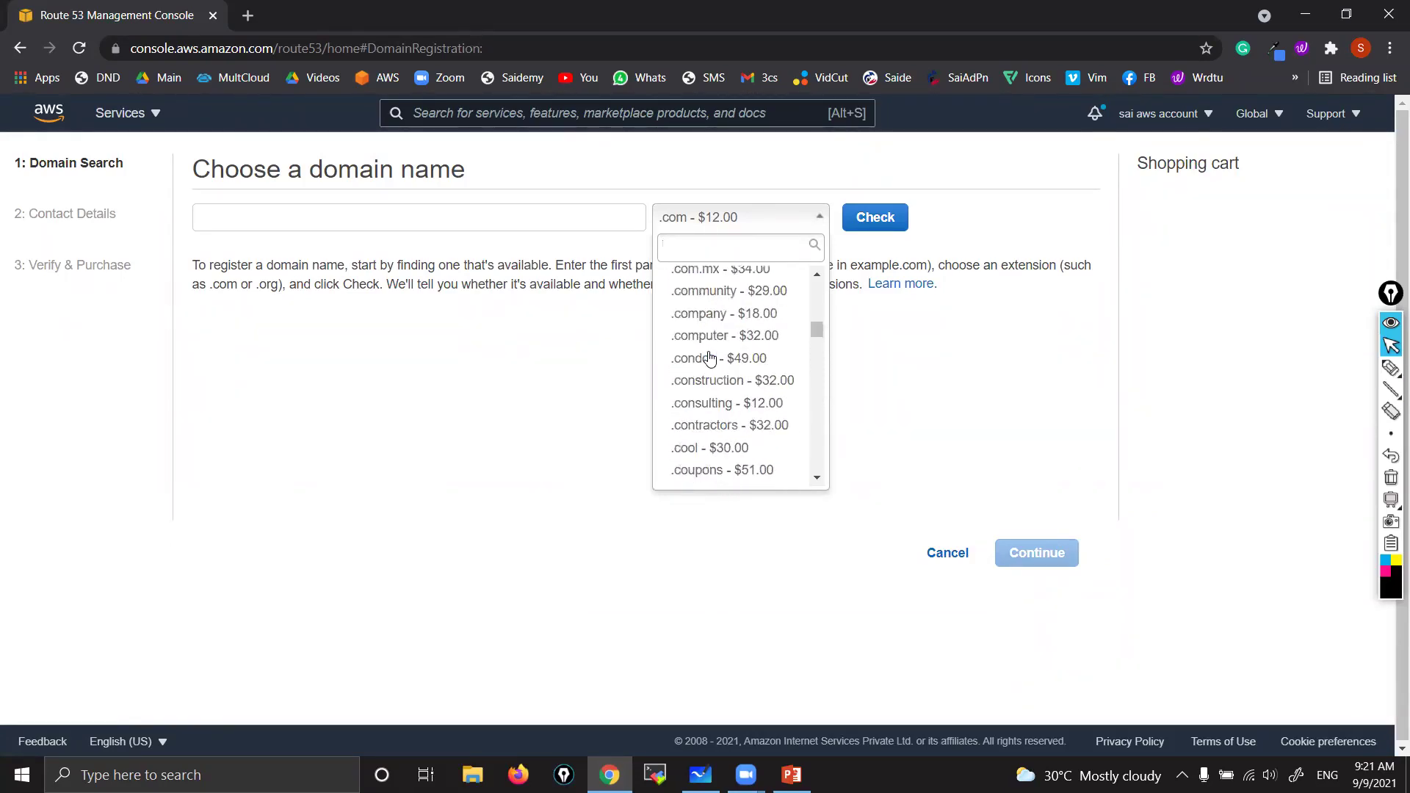
scroll(709, 357, up, 10)
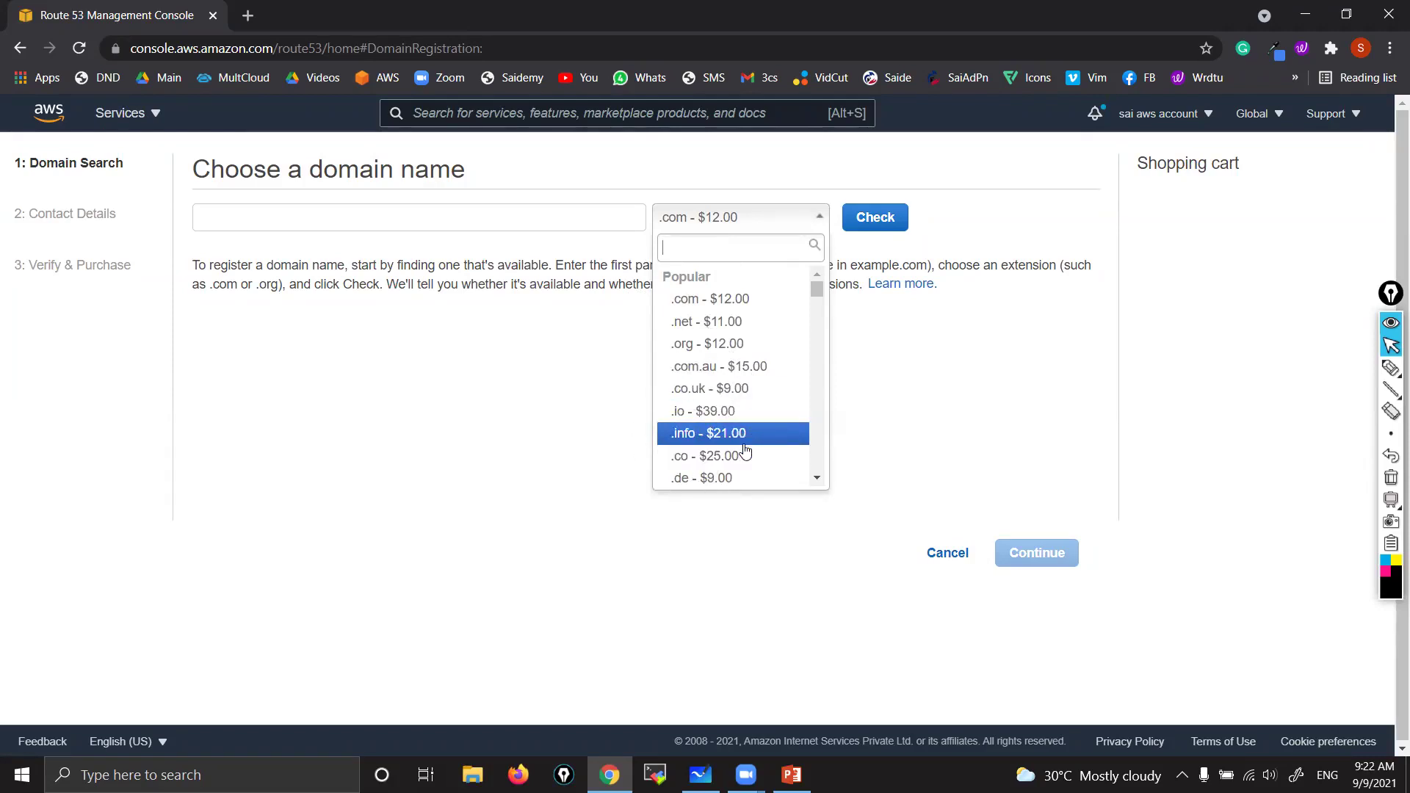
Circle and underline the .com extension and its price with the pen, and erase the marks
click(1391, 367)
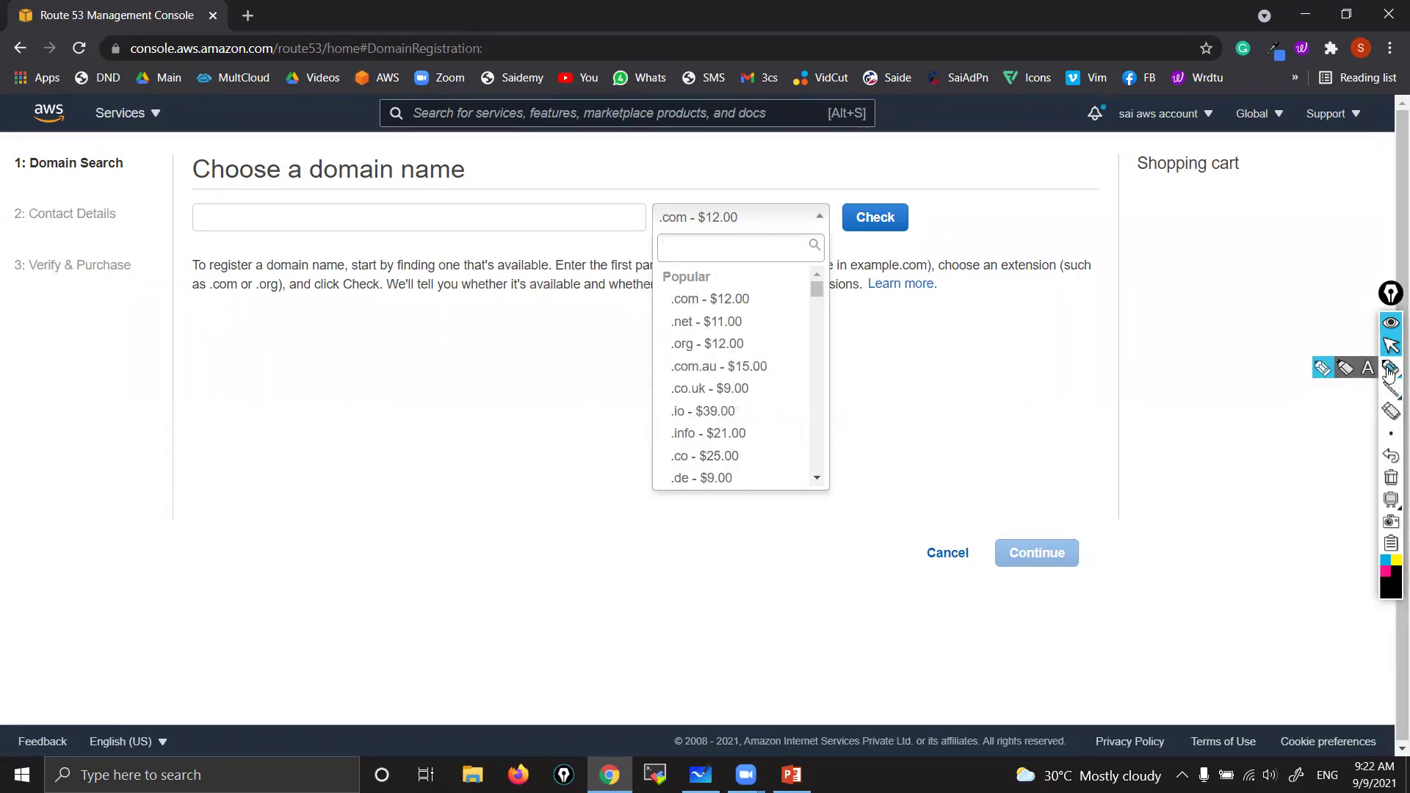
drag(684, 314, 674, 278)
drag(675, 355, 910, 252)
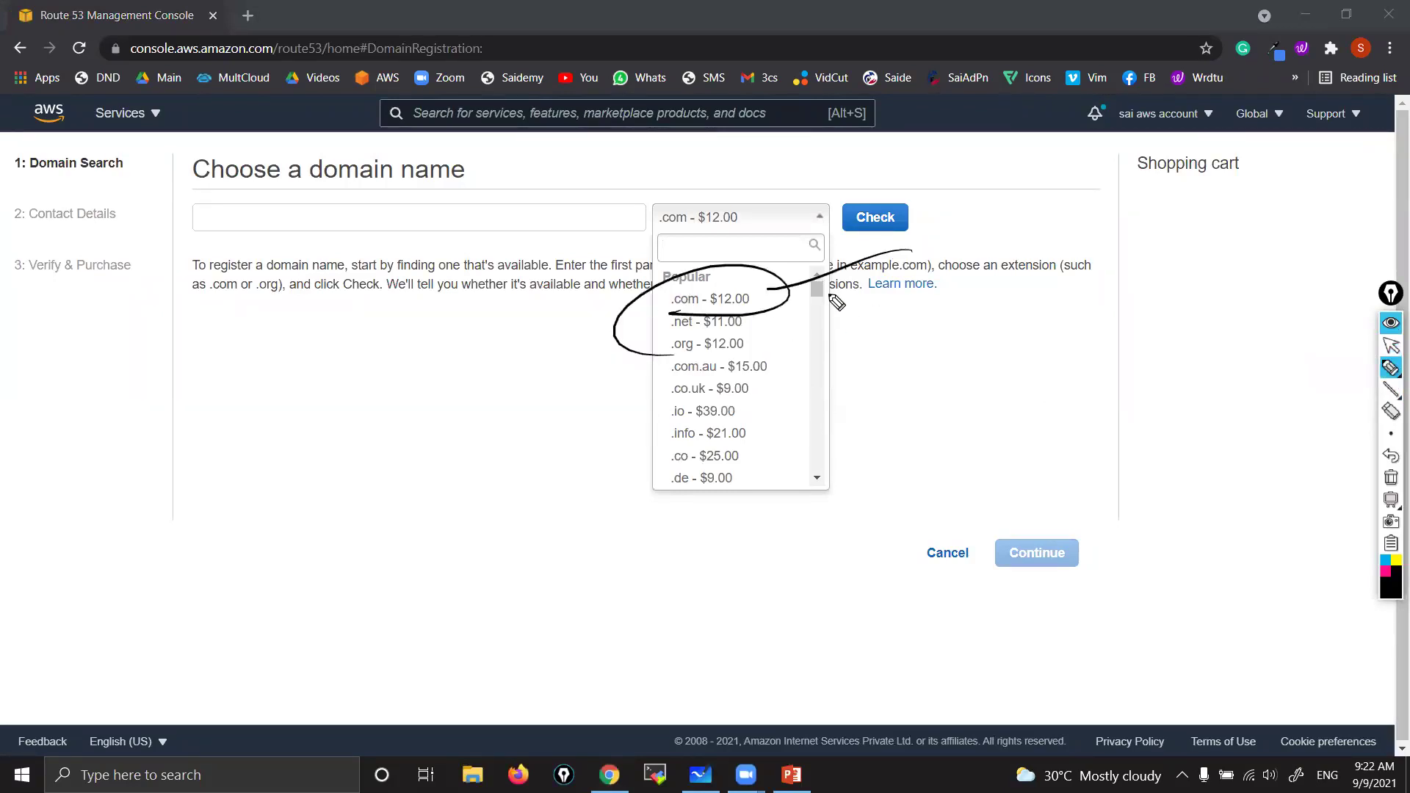
mouse_move(832, 297)
mouse_down()
mouse_move(687, 315)
mouse_move(853, 288)
mouse_up()
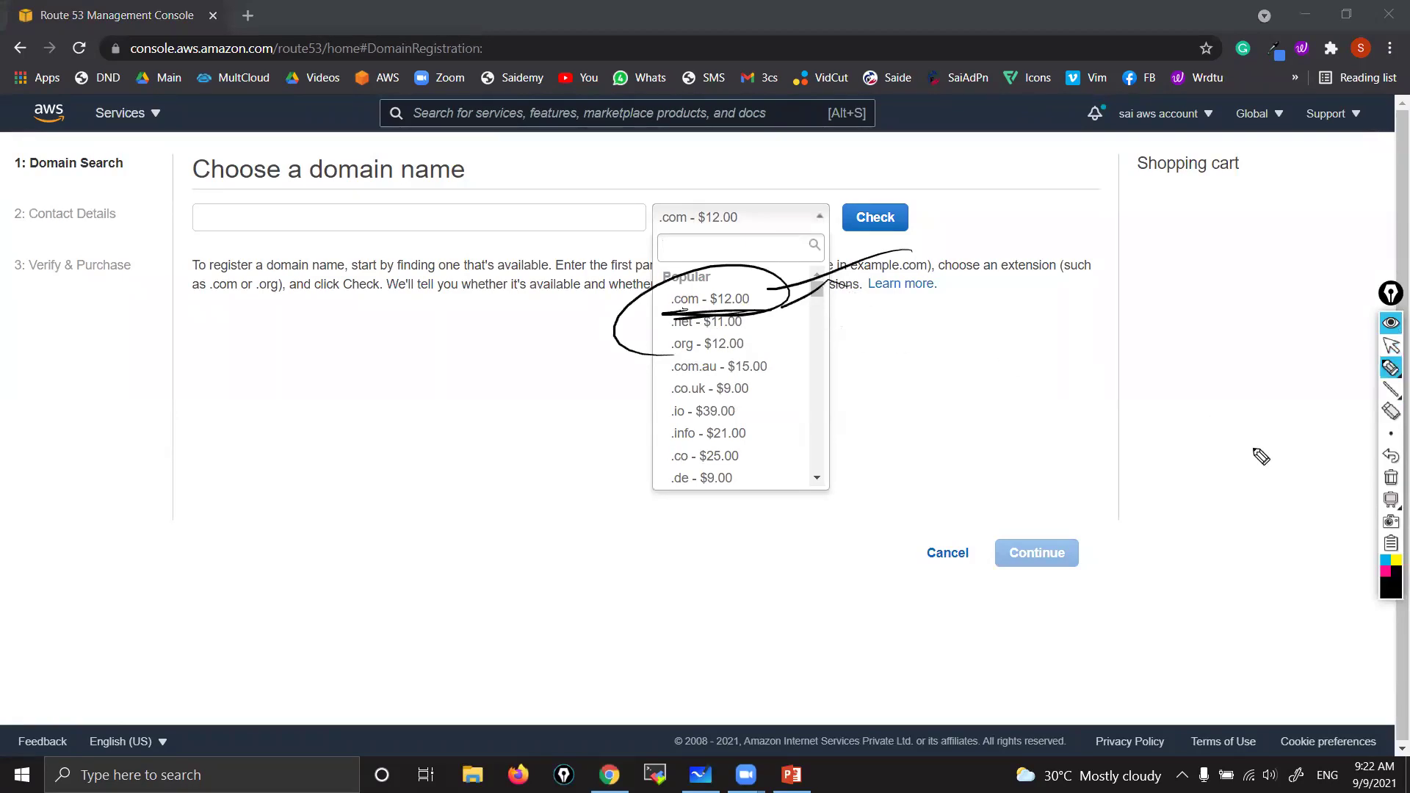
click(1392, 477)
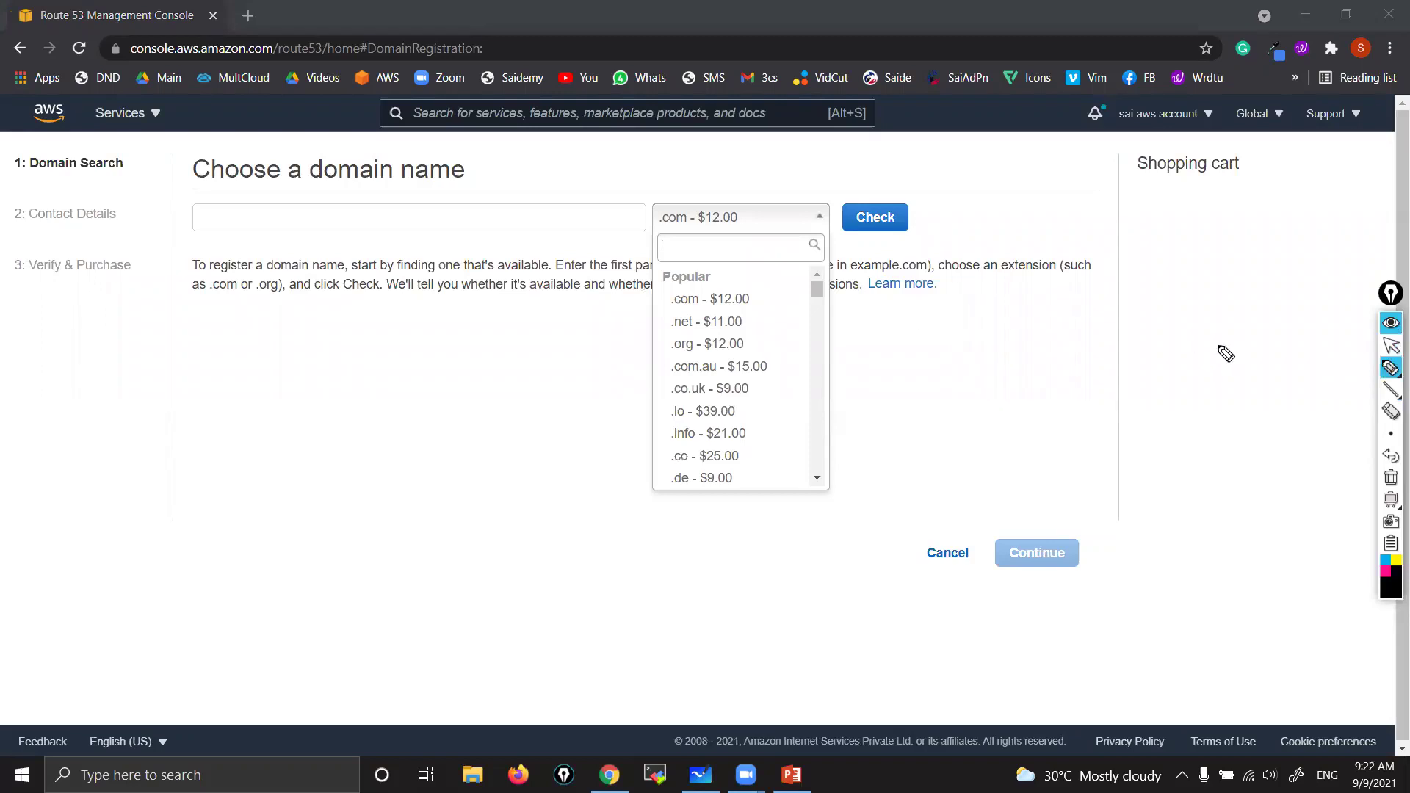
Choose the .com extension, enter sai as the domain name and check its availability
click(696, 302)
click(473, 227)
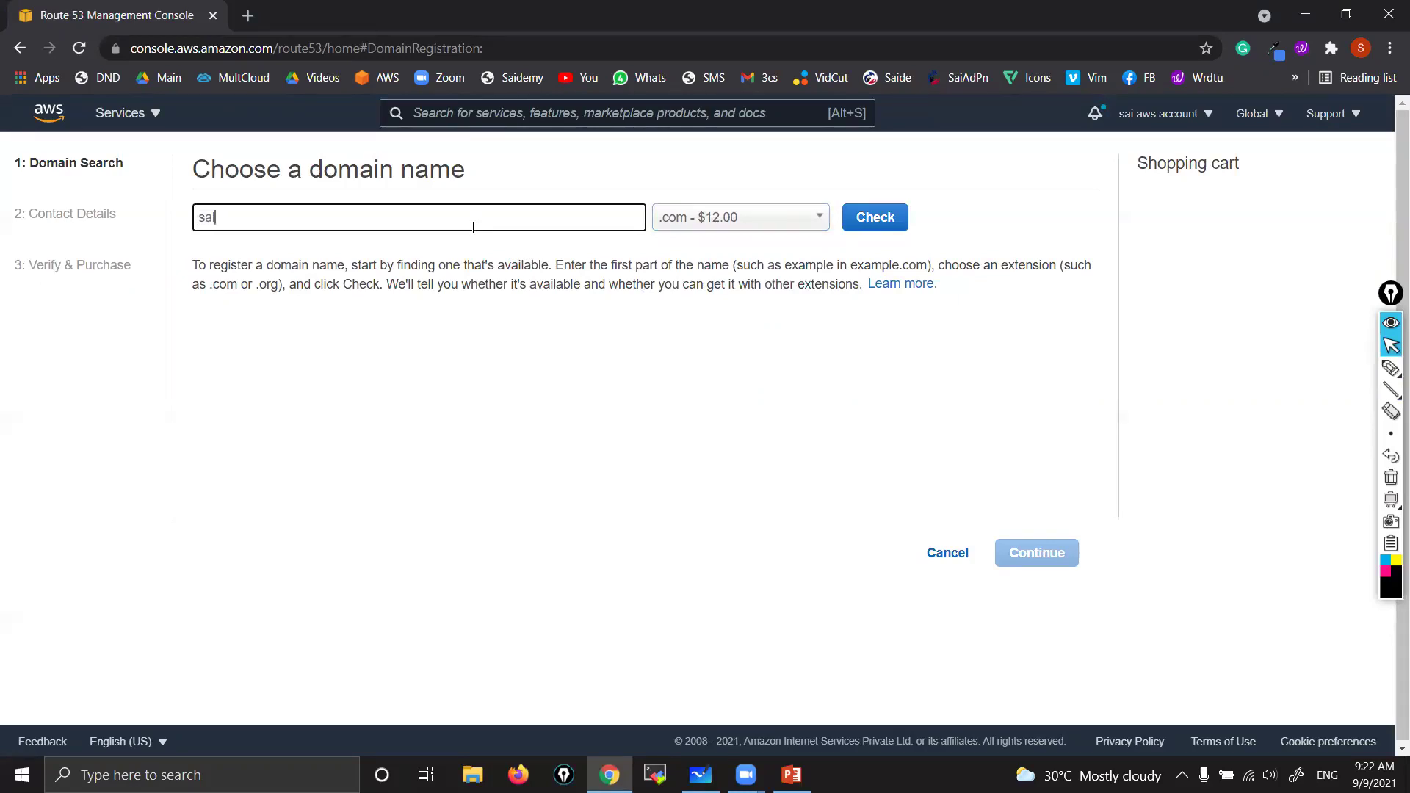
click(883, 218)
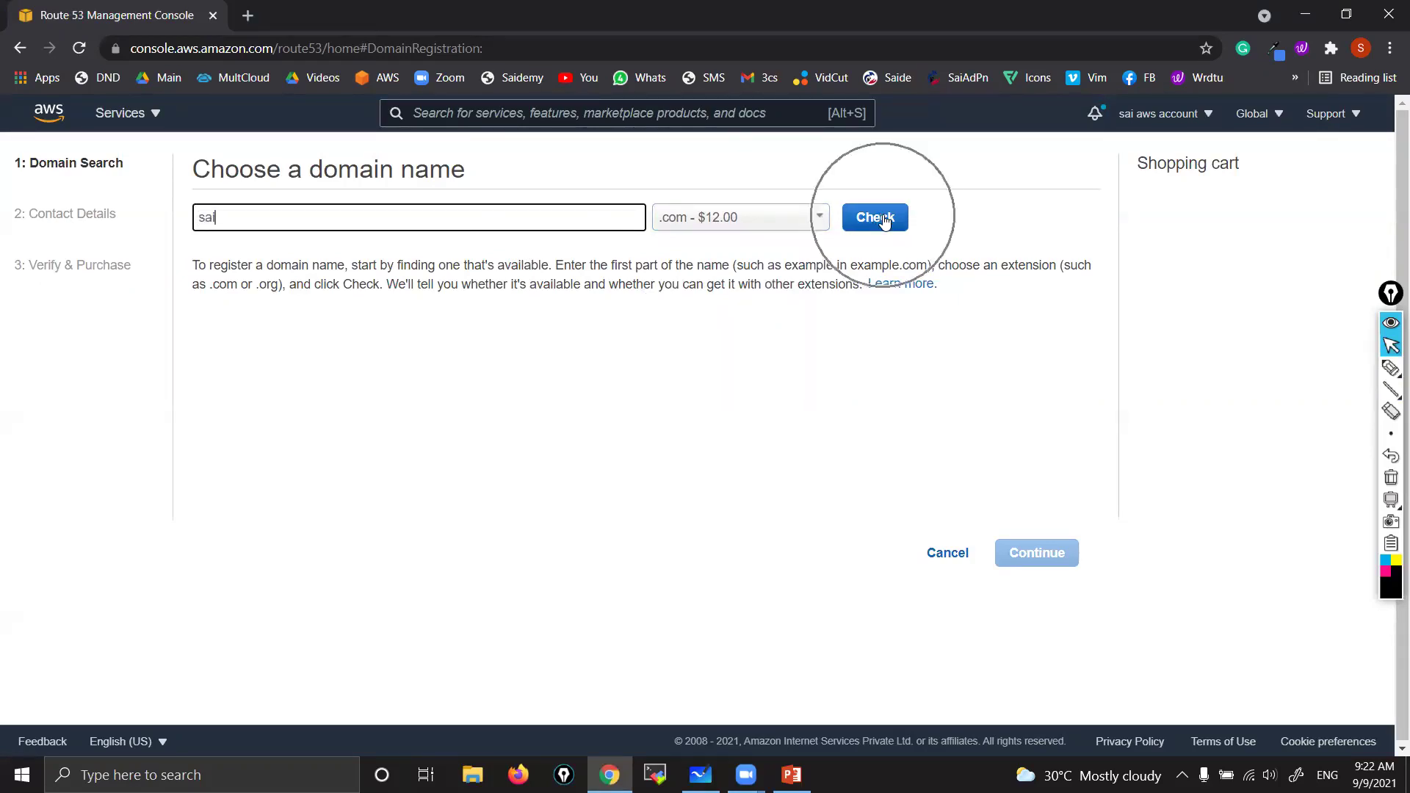
click(884, 217)
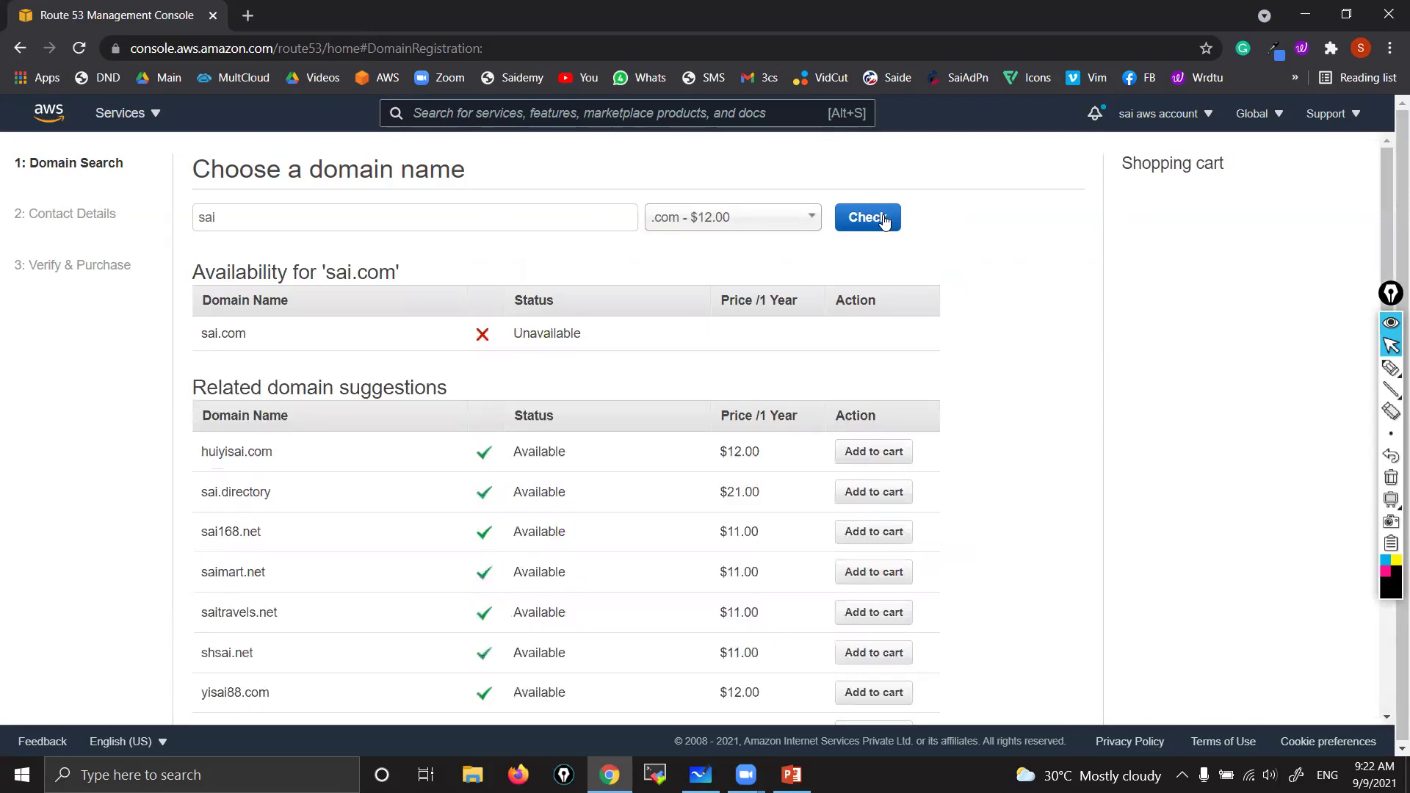
Circle the sai.com result with the pen and underline its availability status
click(1392, 367)
mouse_move(180, 355)
mouse_down()
mouse_move(136, 316)
mouse_move(185, 383)
mouse_up()
drag(335, 301, 405, 250)
mouse_move(541, 350)
mouse_down()
mouse_move(620, 350)
mouse_move(716, 252)
mouse_move(703, 249)
mouse_up()
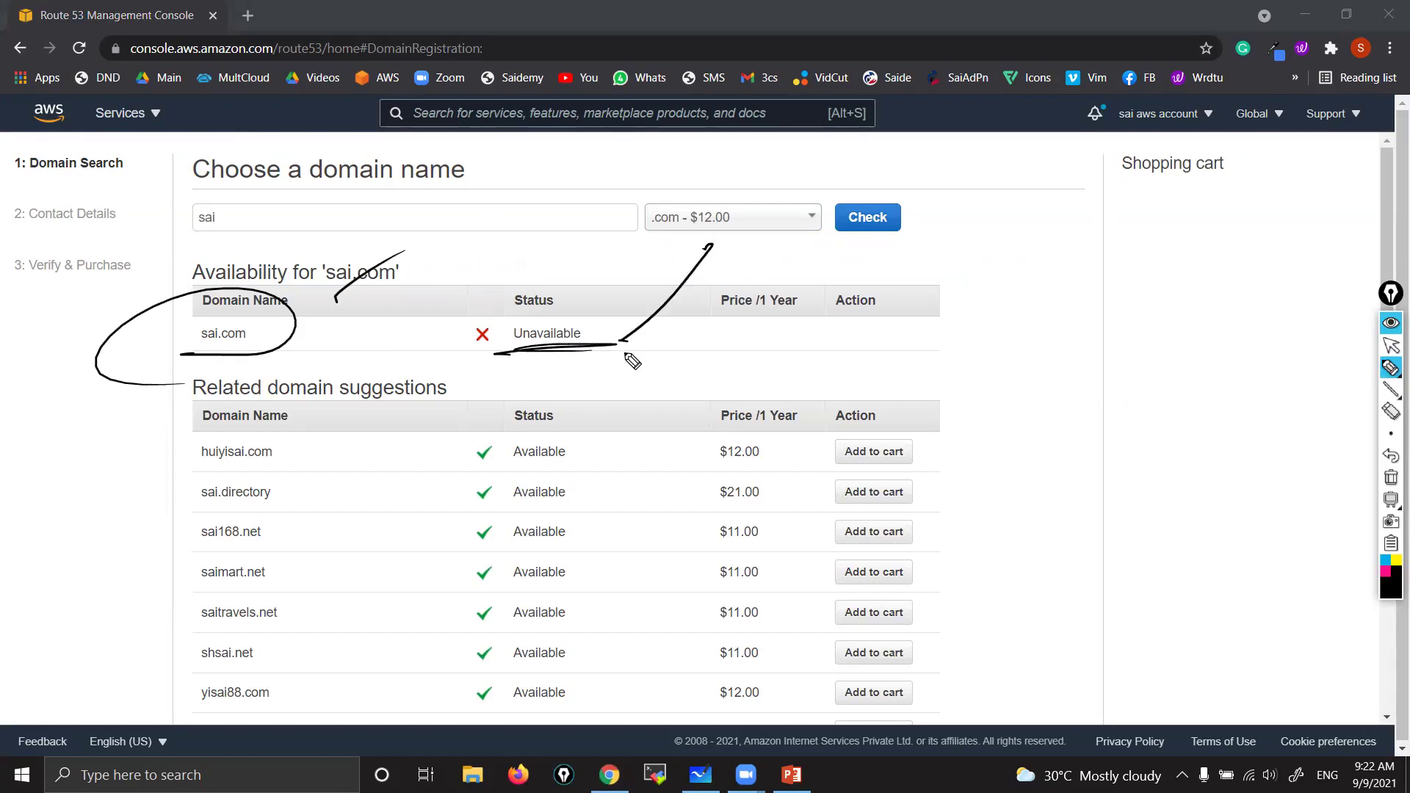
Mark the entered name and the related domain suggestions with the pen, and erase all the marks
drag(239, 228, 346, 173)
mouse_move(179, 476)
mouse_down()
mouse_move(272, 455)
mouse_move(285, 484)
mouse_up()
drag(212, 518, 293, 514)
mouse_move(219, 547)
mouse_down()
mouse_move(180, 564)
mouse_move(284, 558)
mouse_up()
drag(191, 611, 195, 672)
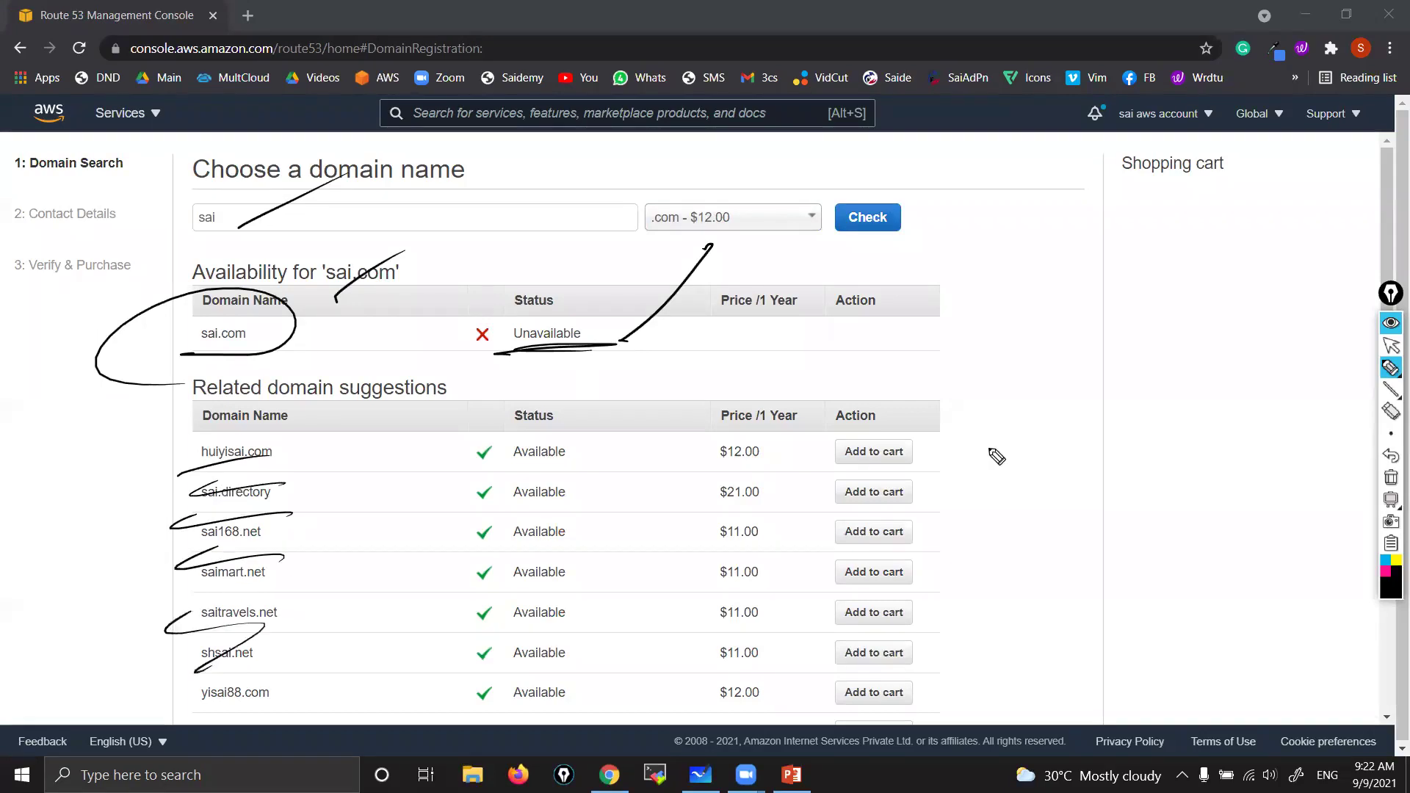
click(1392, 481)
click(1392, 345)
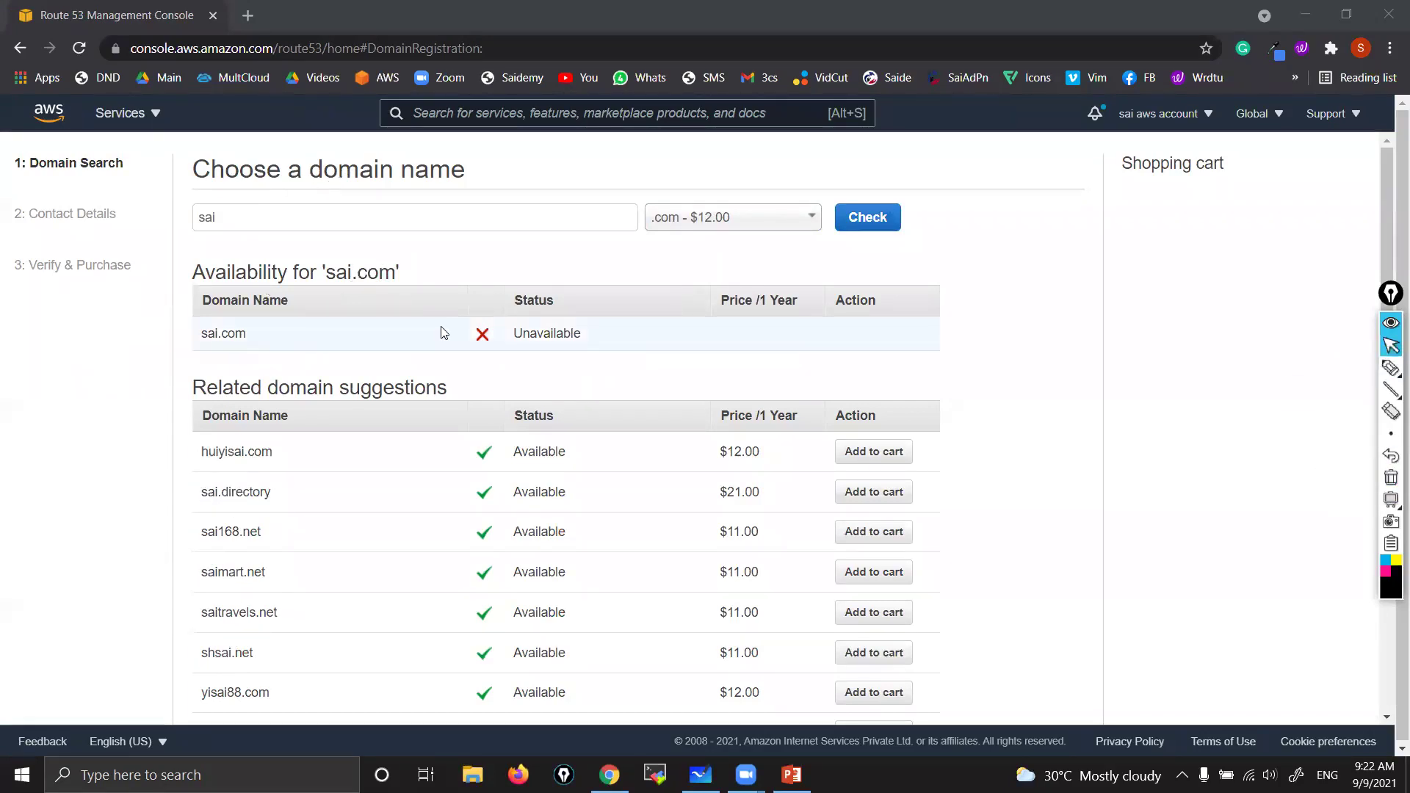
Check the availability of the names saisai and saisaisai with the .com extension
click(287, 227)
double_click(286, 227)
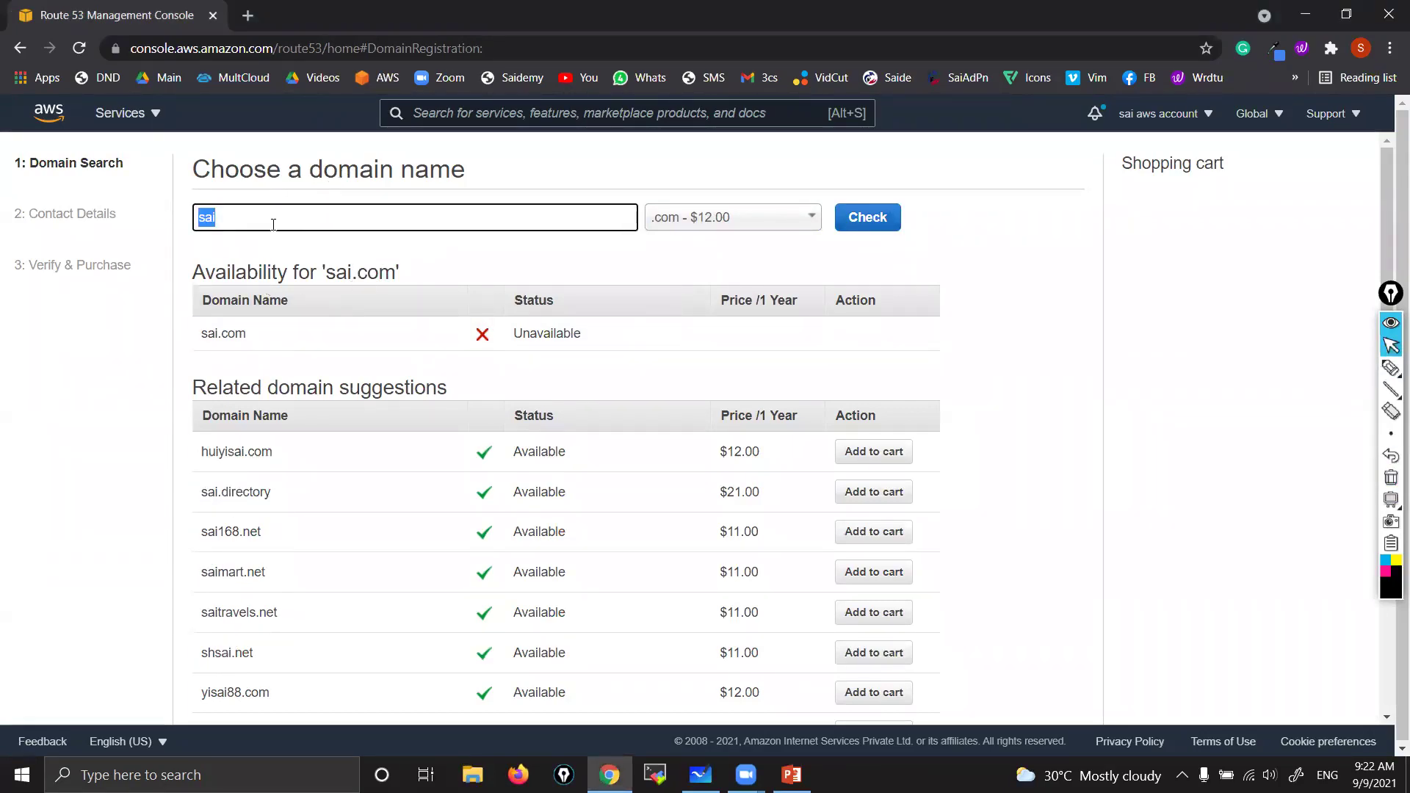
click(274, 224)
click(876, 227)
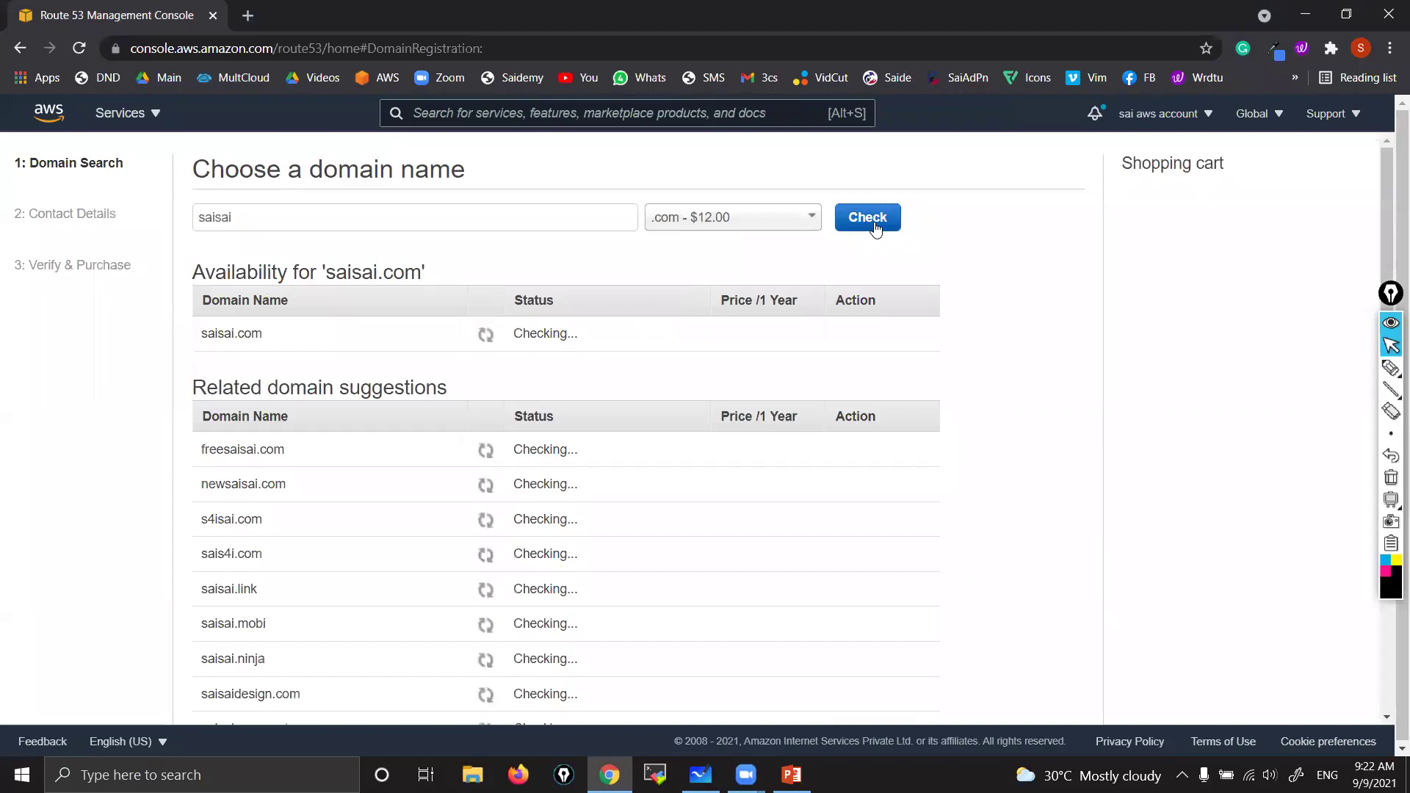
click(241, 221)
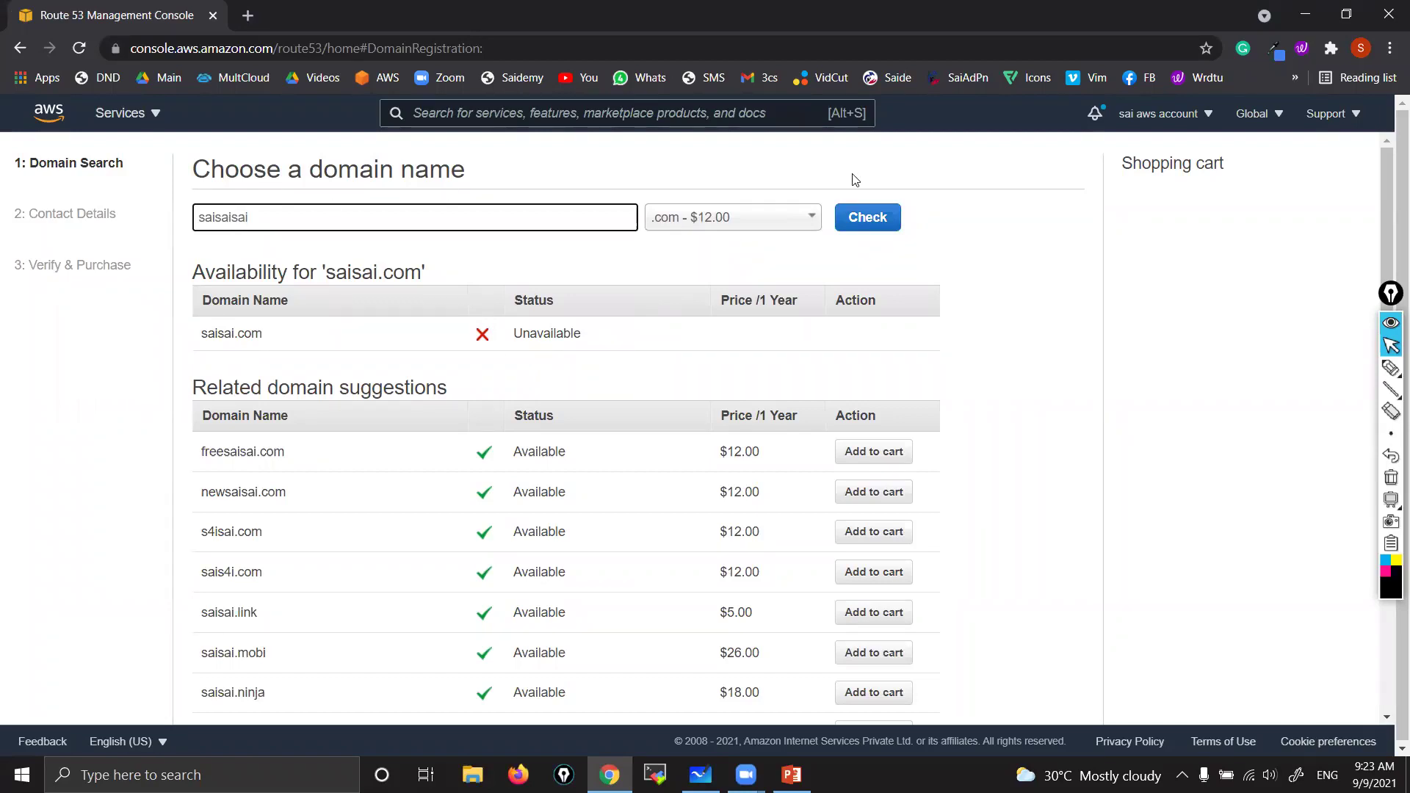
click(867, 219)
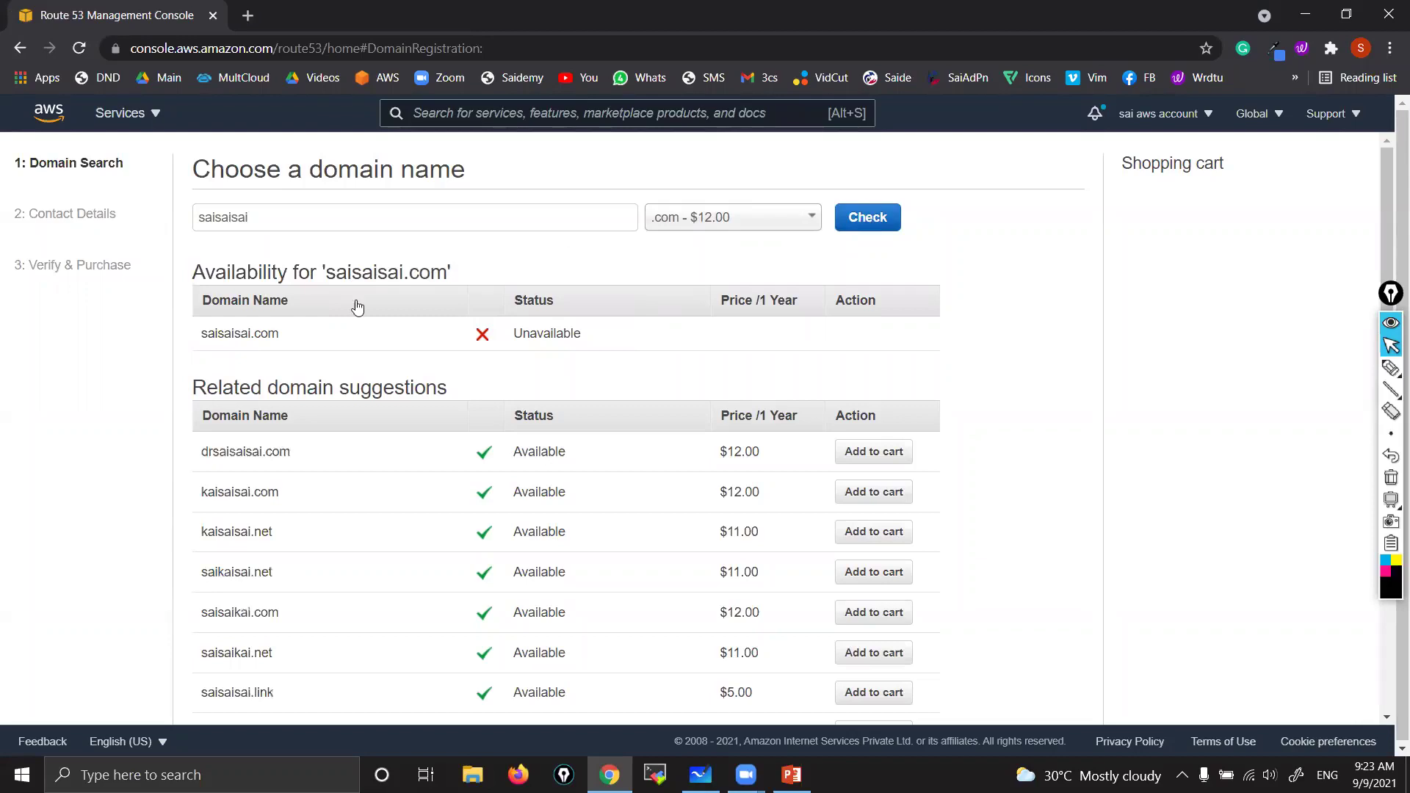
Extend the domain name to saisaisaitest and check its availability as a .com domain
click(275, 217)
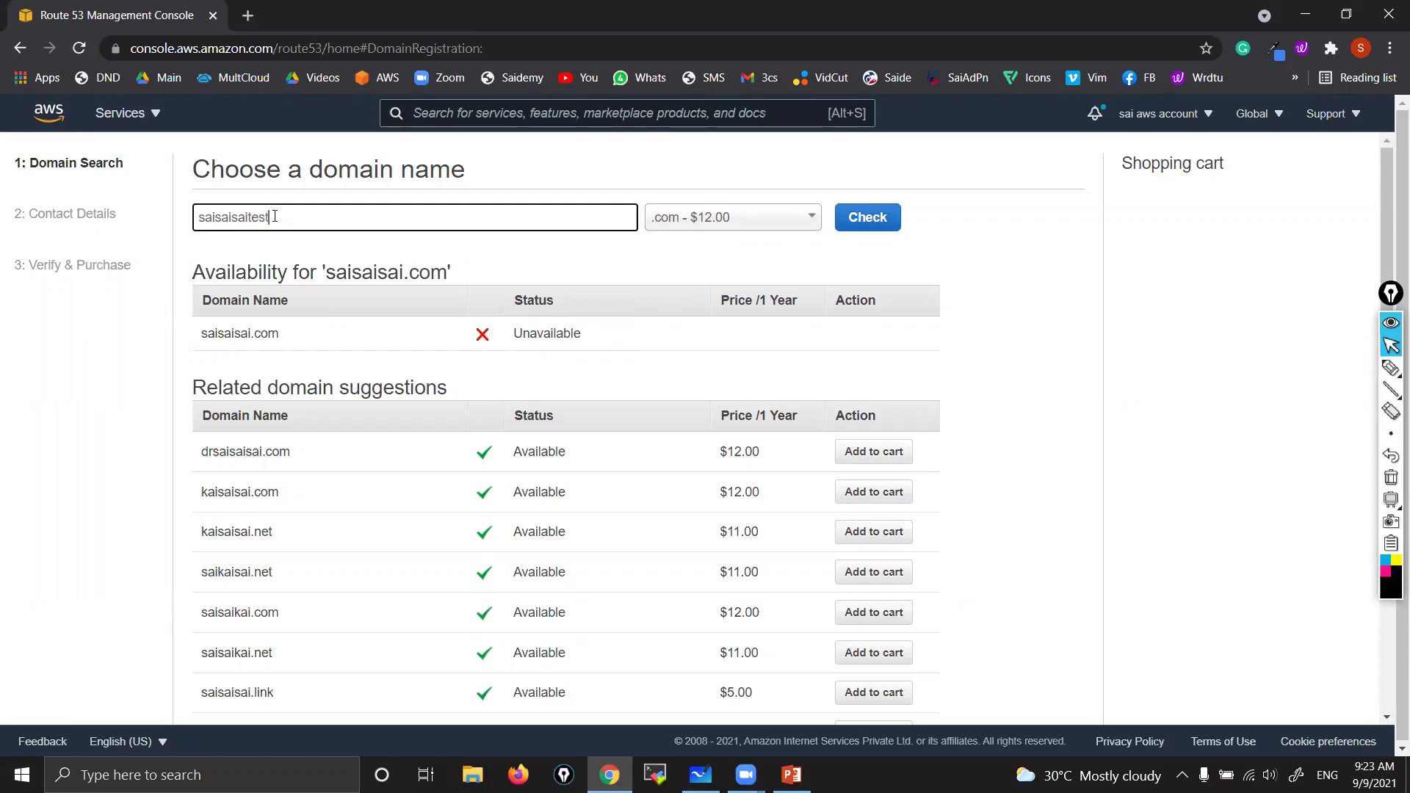
click(851, 229)
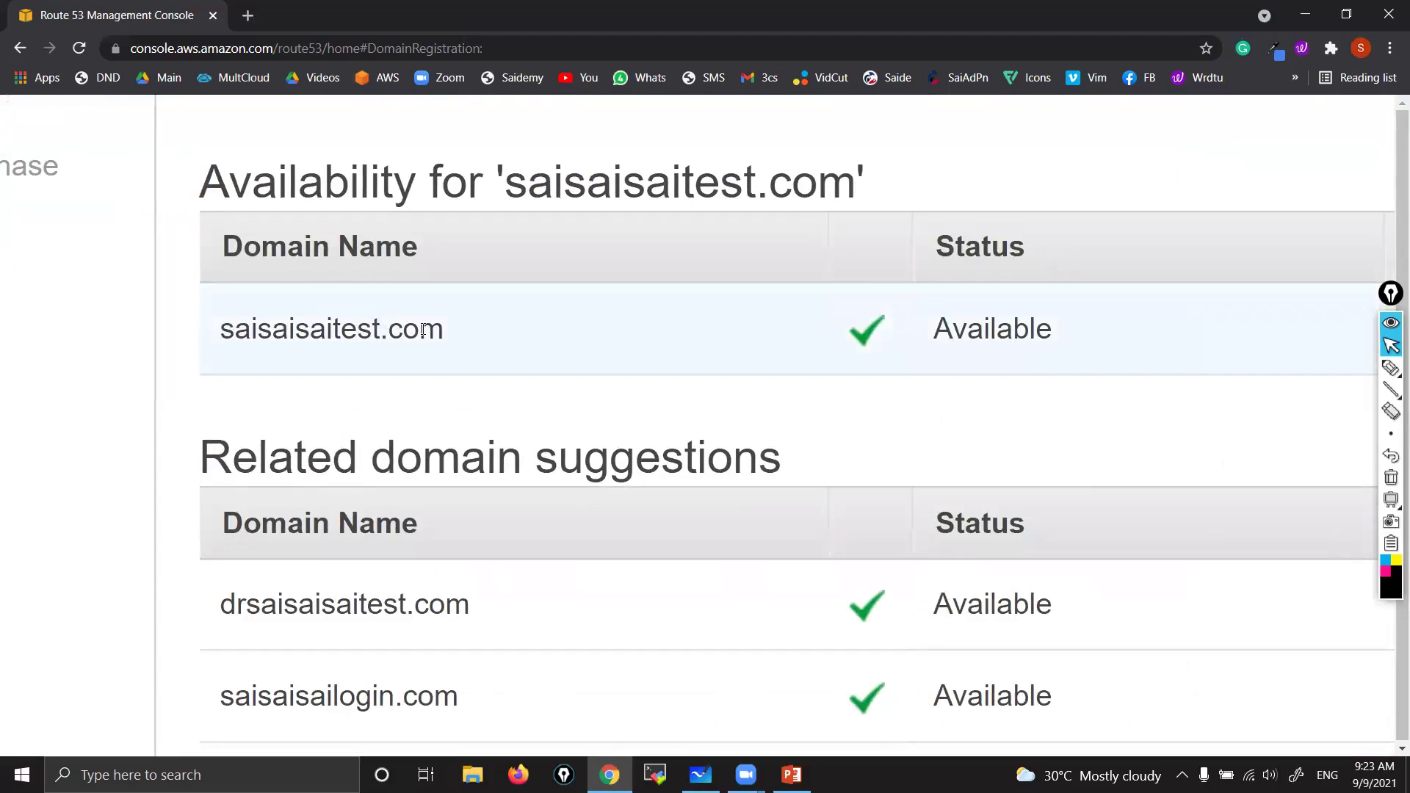
key(ctrl+0)
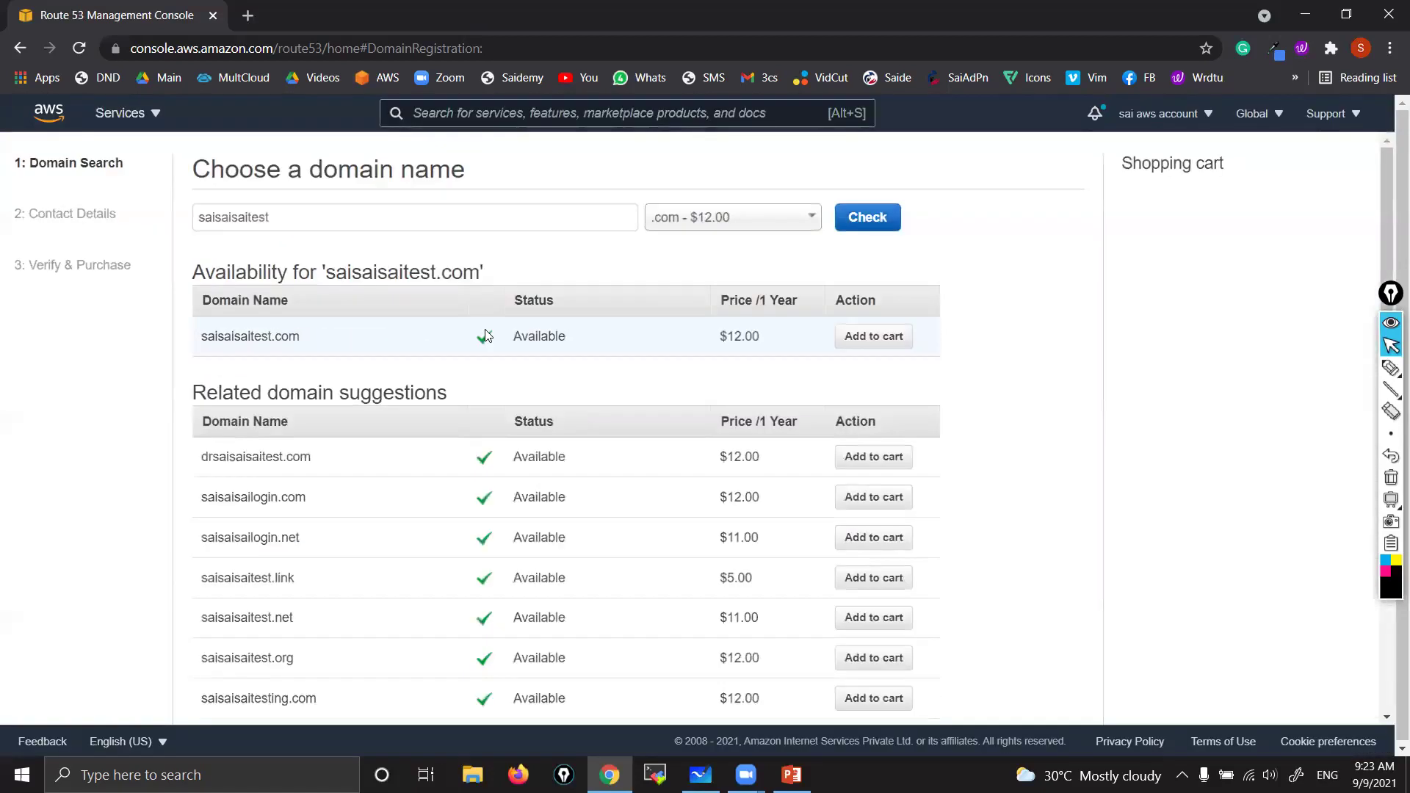
Add saisaisaitest.com to the shopping cart and set its registration period to 3 years
click(877, 350)
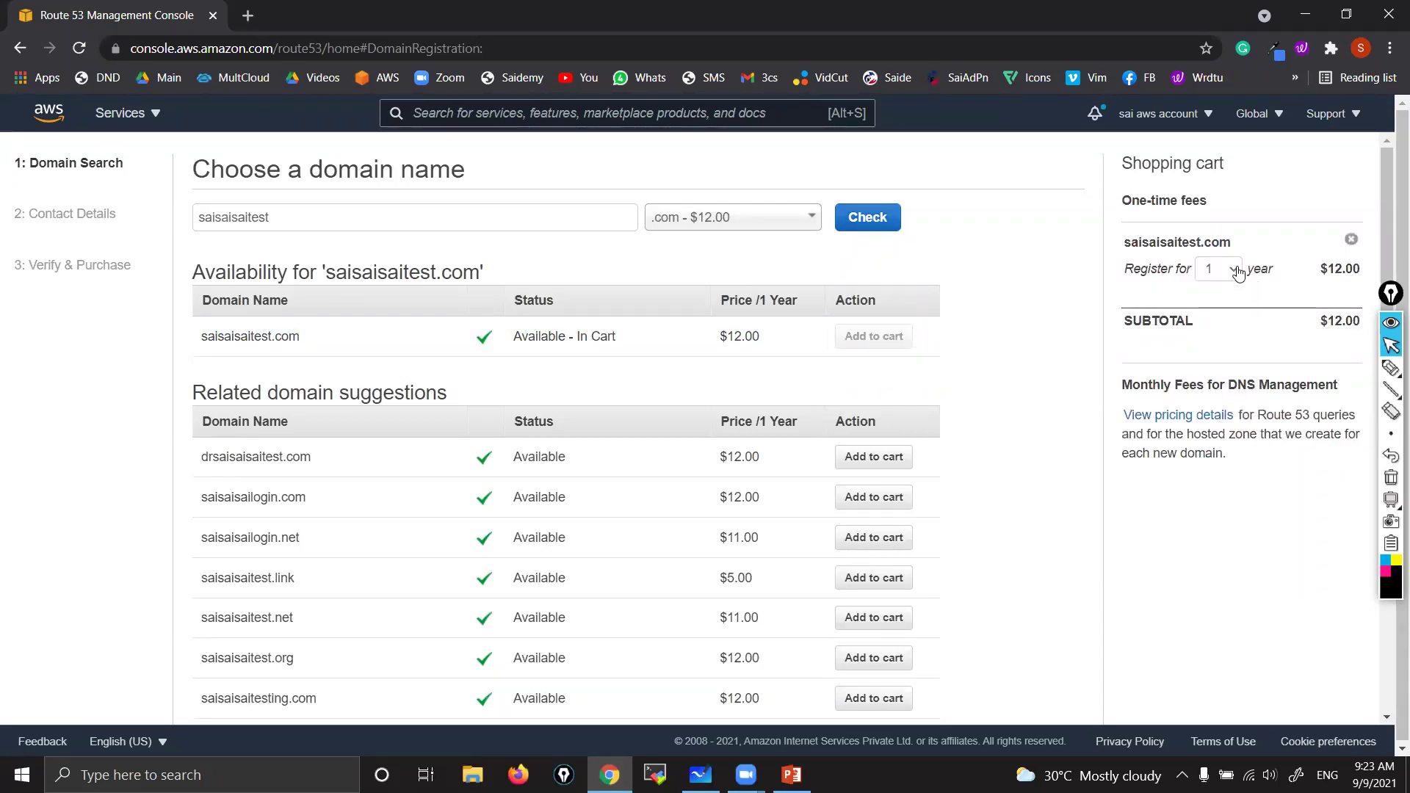
click(1210, 276)
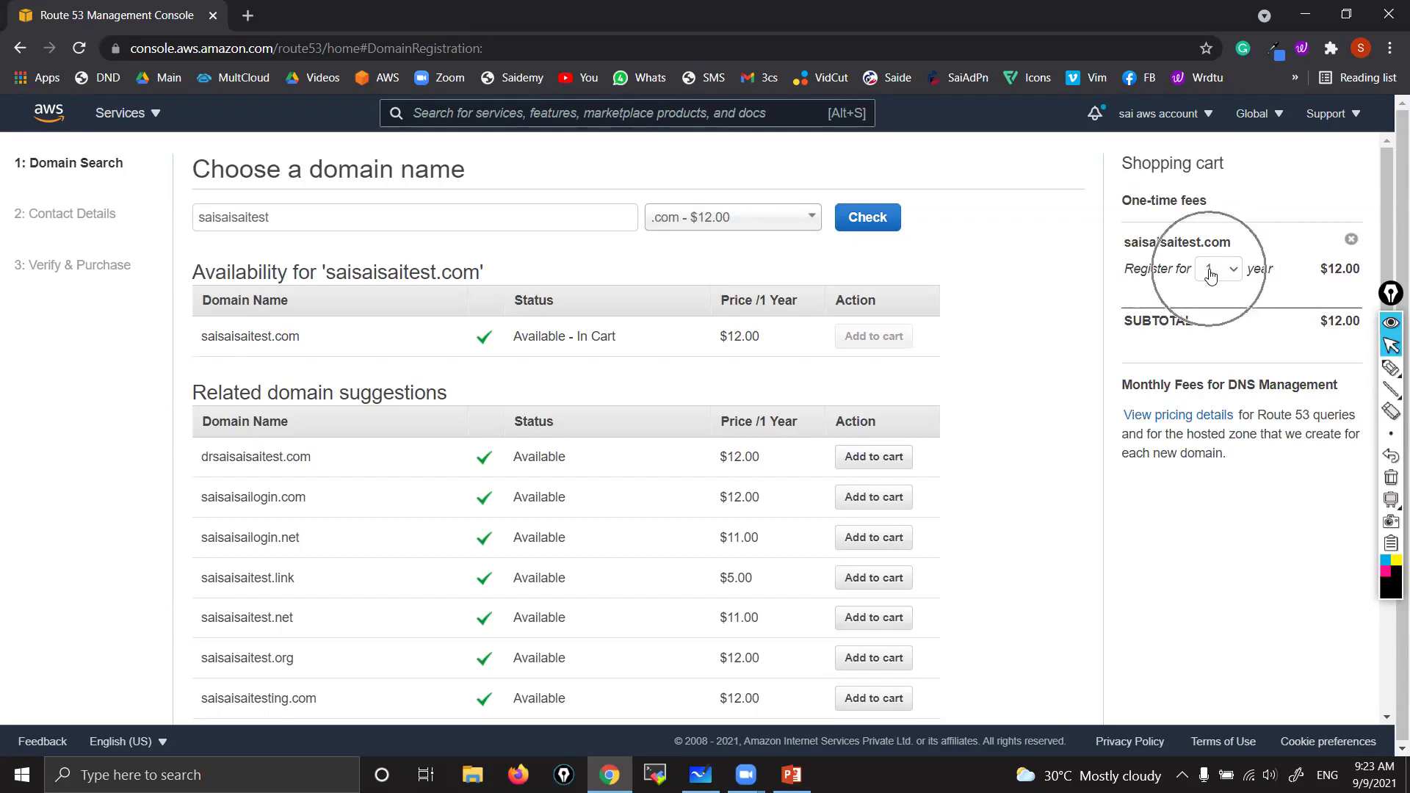
click(1343, 268)
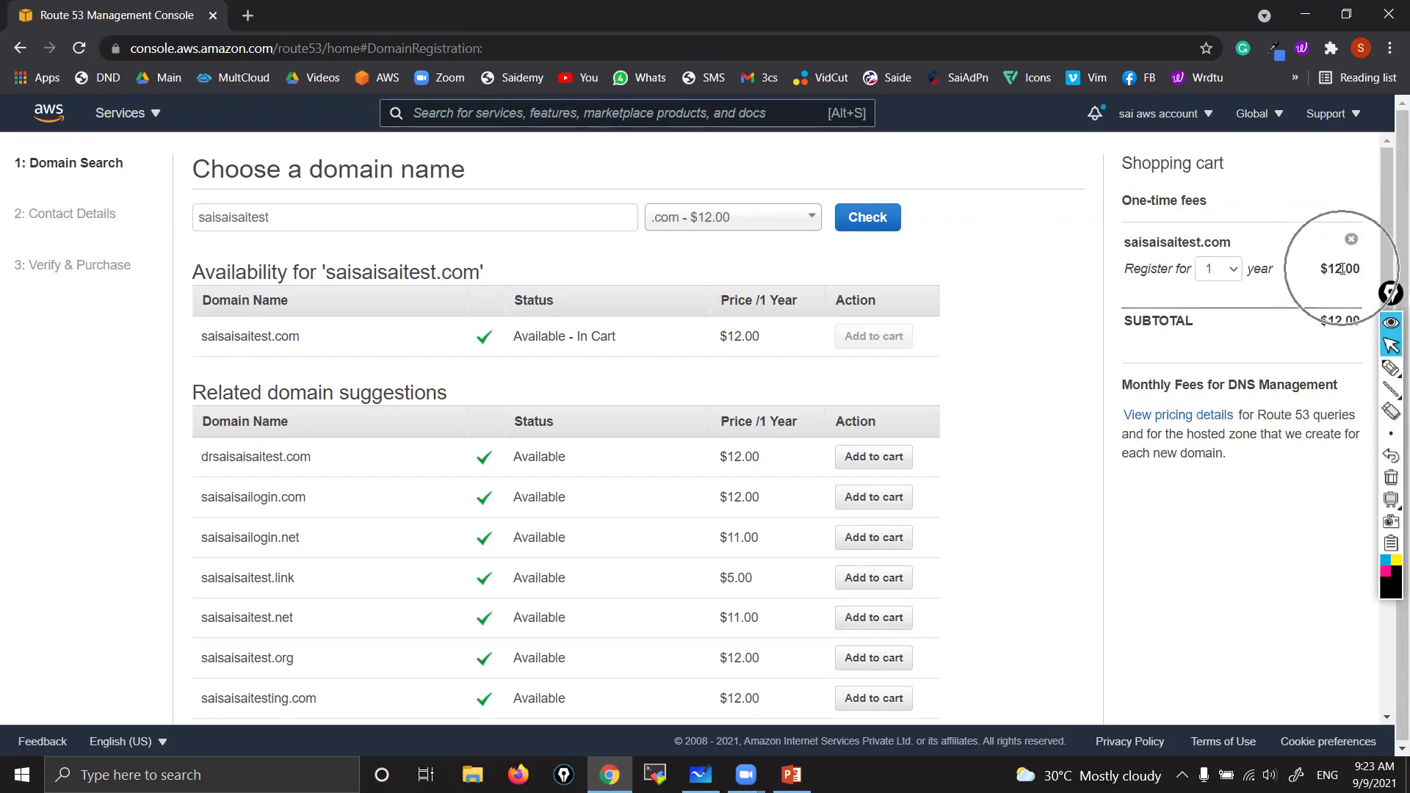
click(1242, 270)
click(1219, 324)
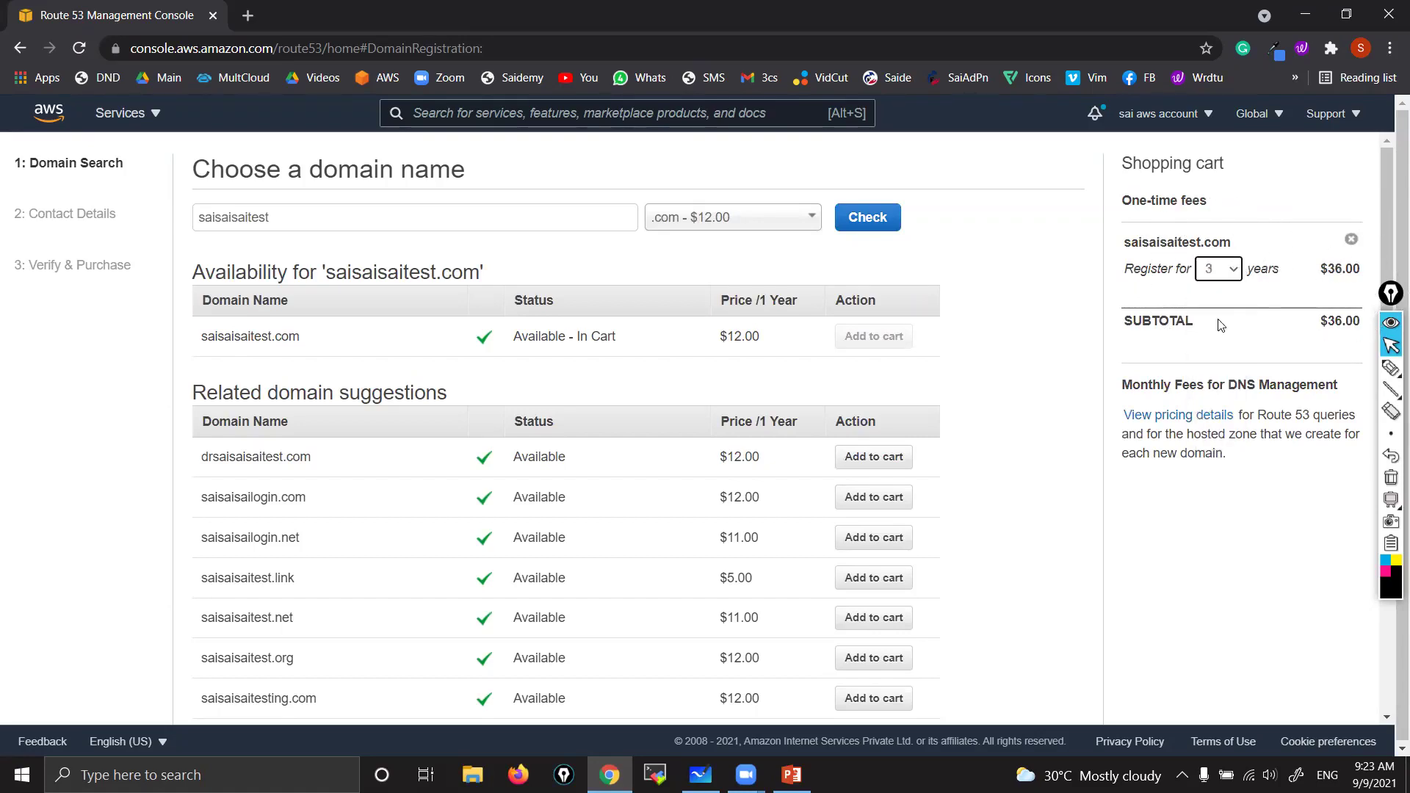
click(1339, 285)
click(1234, 272)
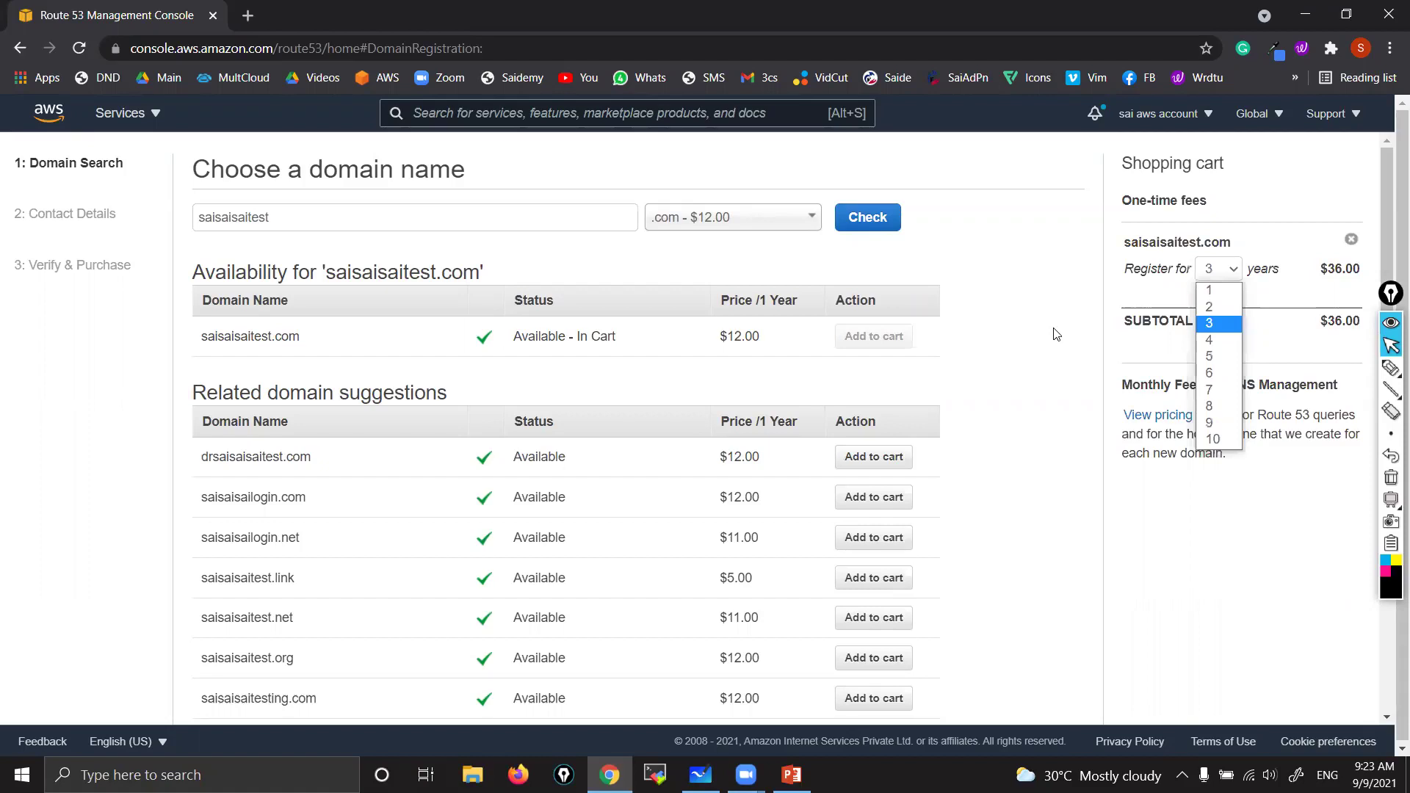
click(1007, 492)
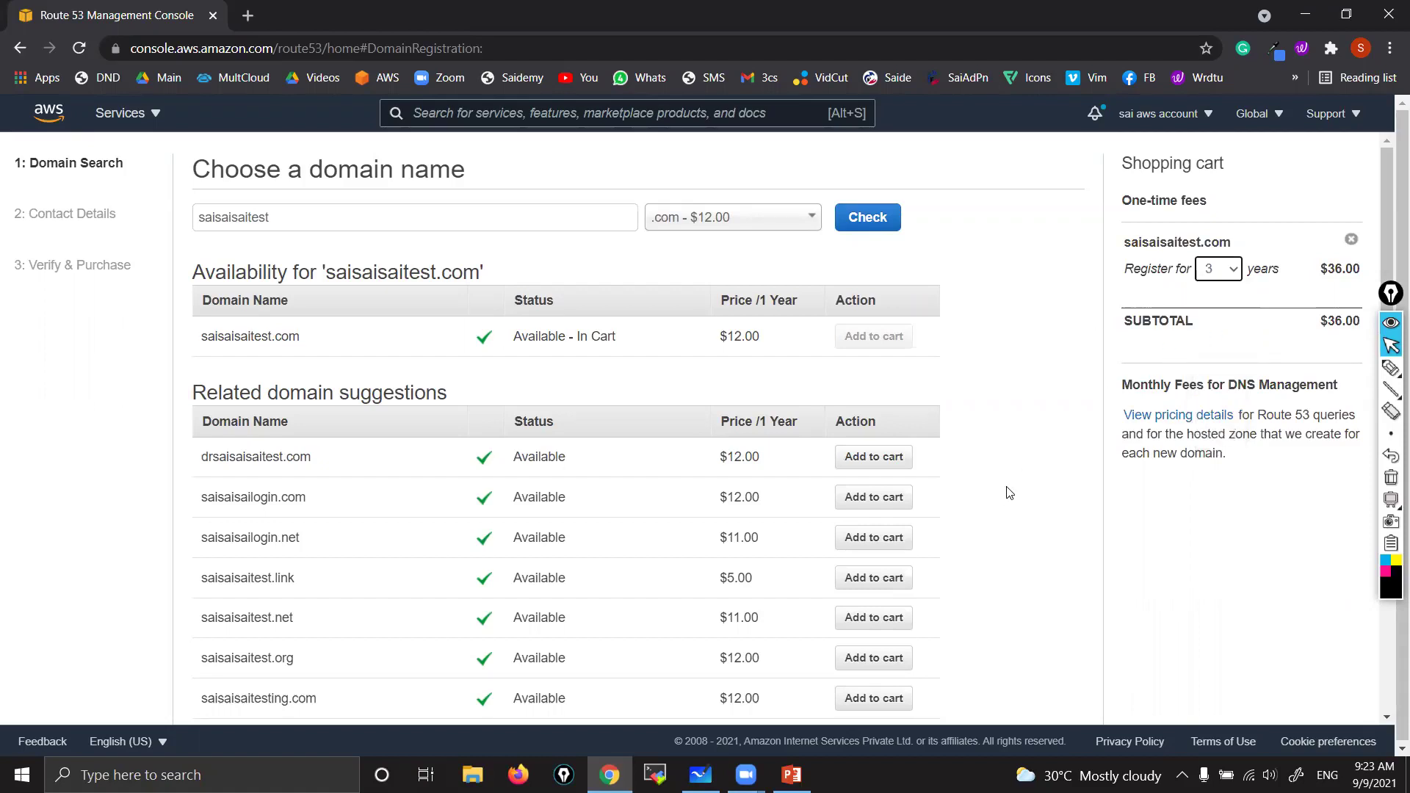
Look through the related domain suggestions down to the end of the domain search page
scroll(1005, 498, down, 3)
scroll(1005, 497, up, 3)
scroll(934, 514, down, 3)
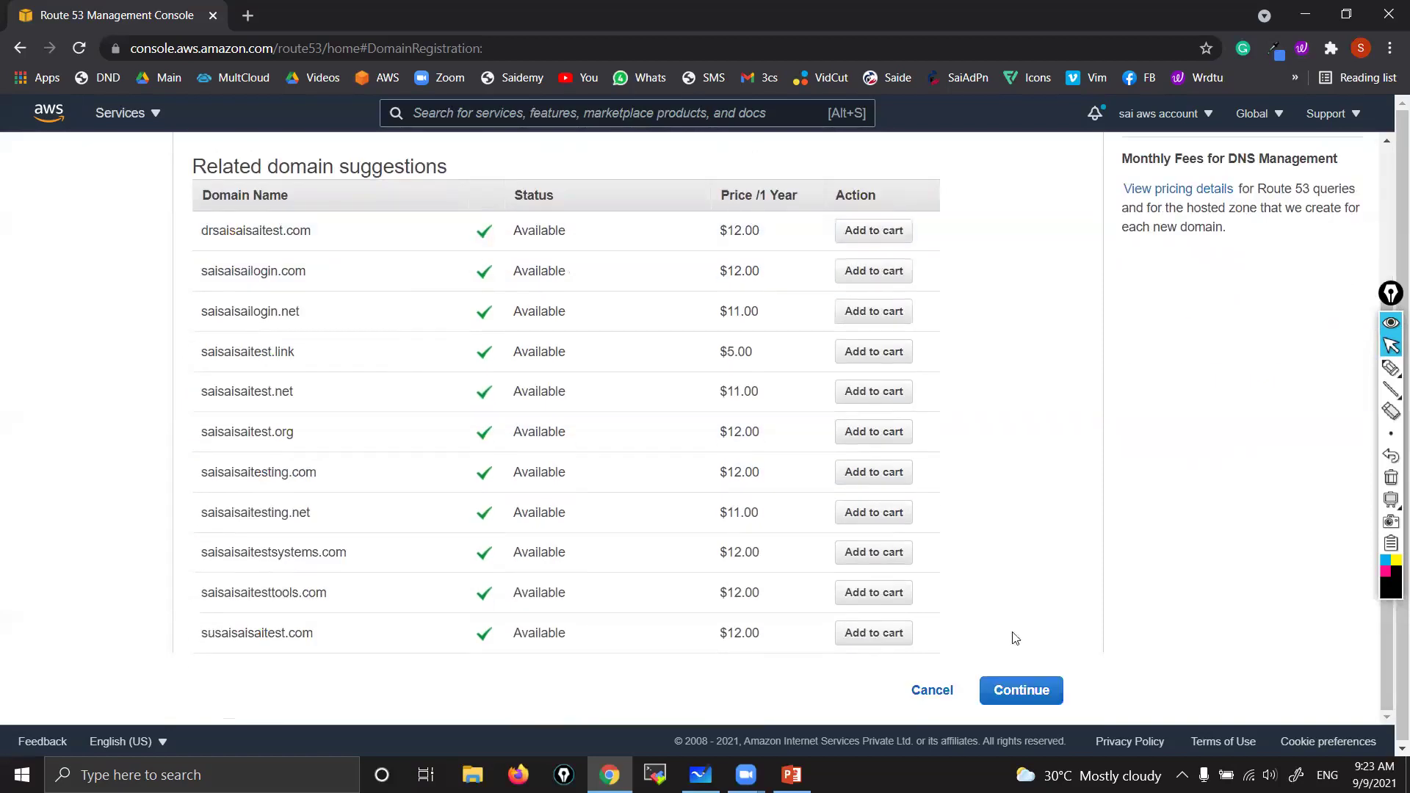
click(1032, 701)
scroll(1007, 526, up, 3)
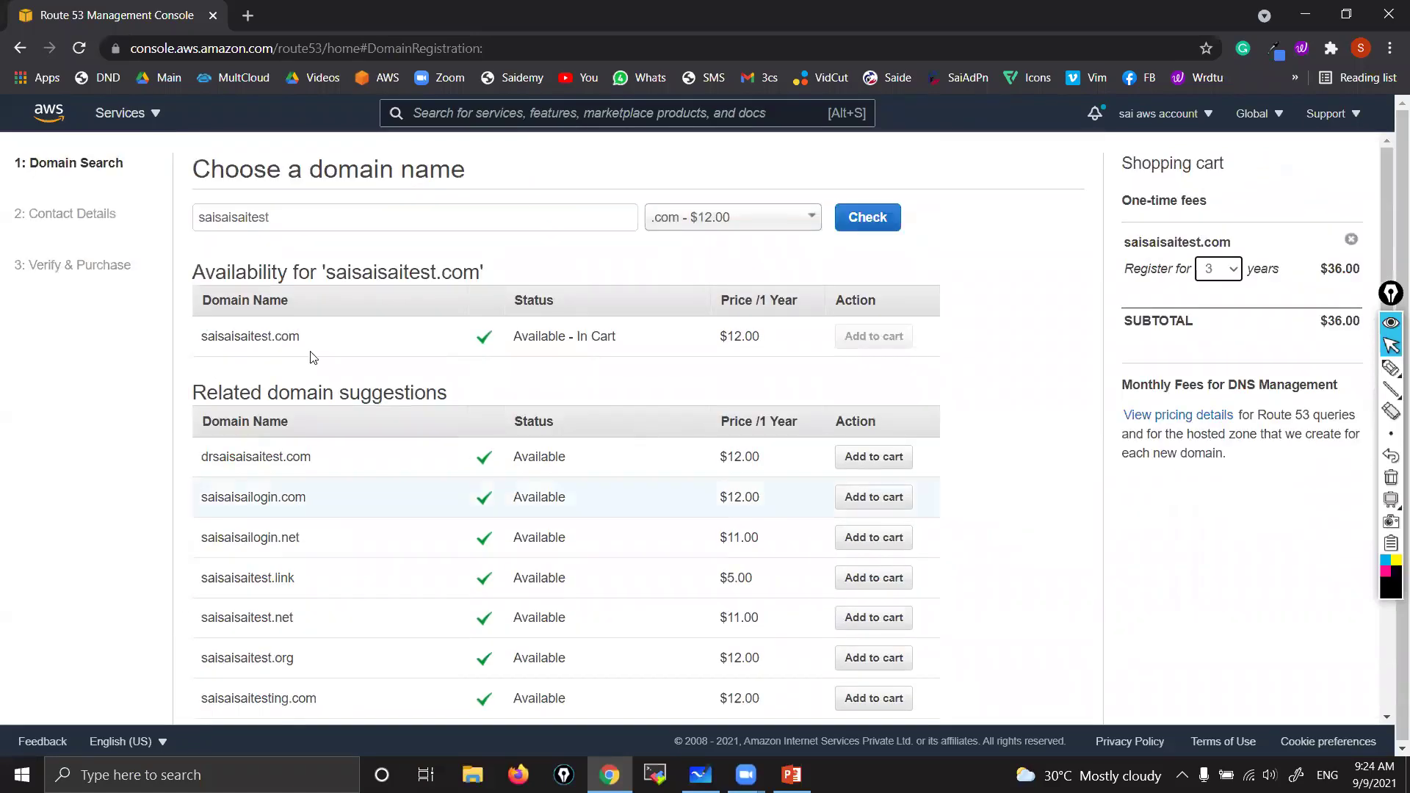
Return to the registered domains list and examine the saicloudexpert.com entry up close
click(19, 48)
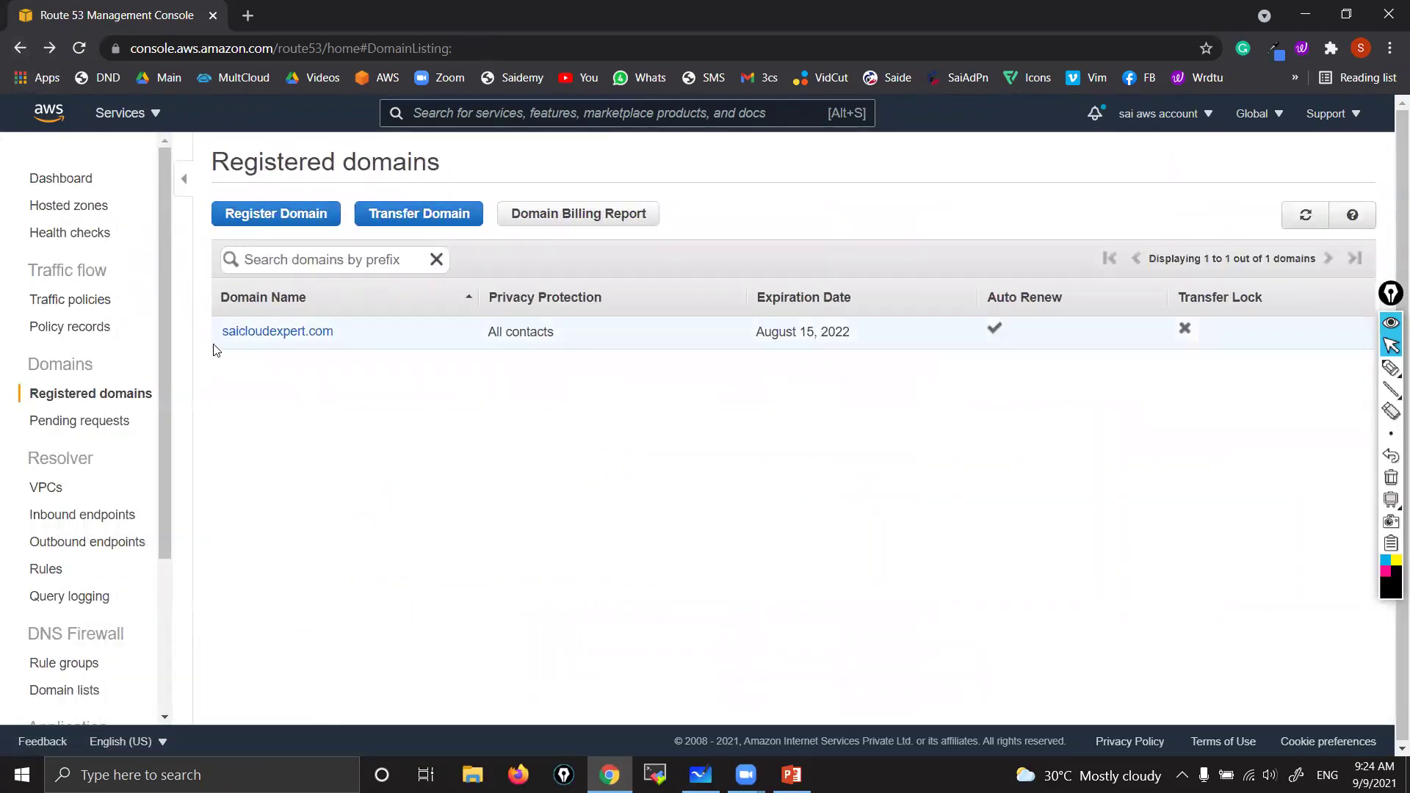
scroll(214, 349, up, 5)
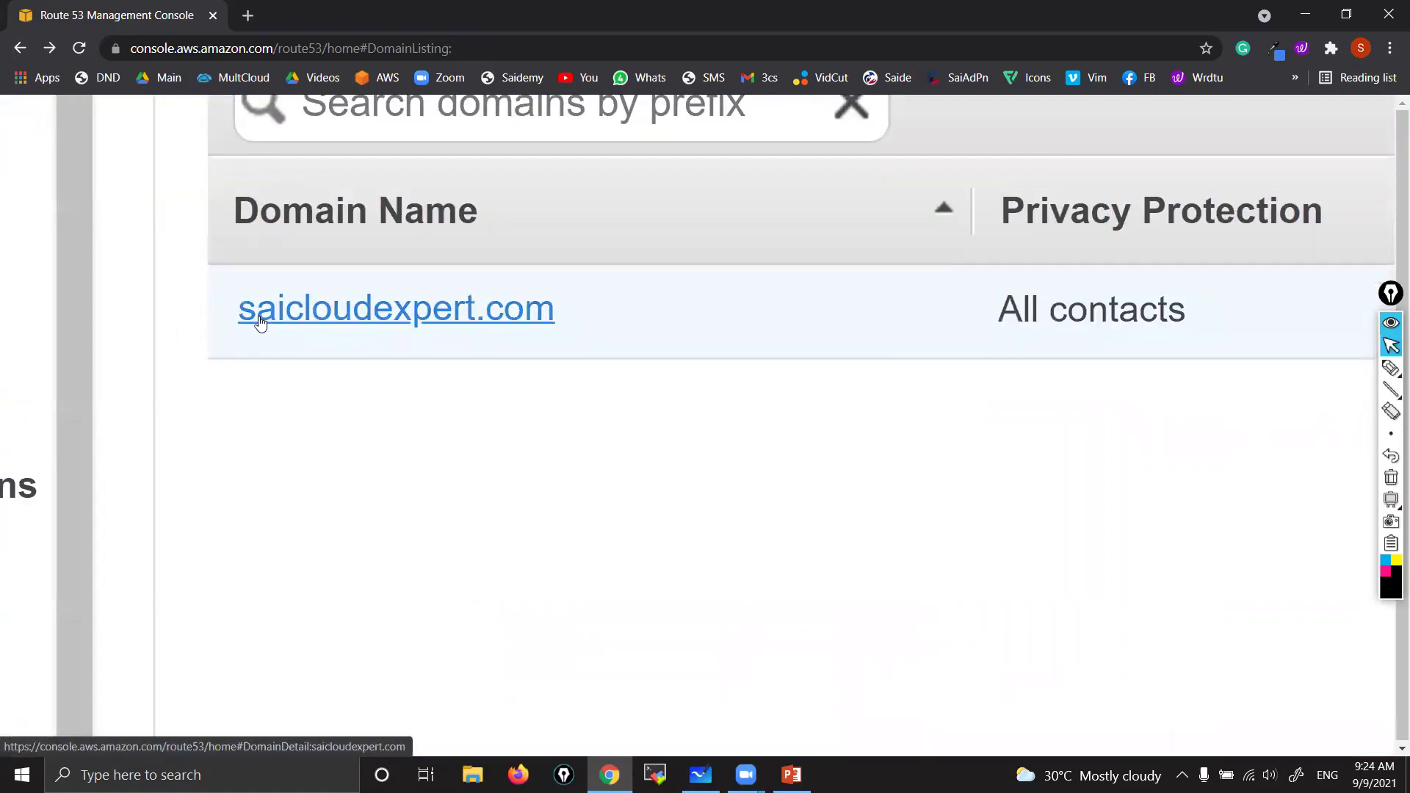
click(470, 322)
scroll(486, 326, down, 5)
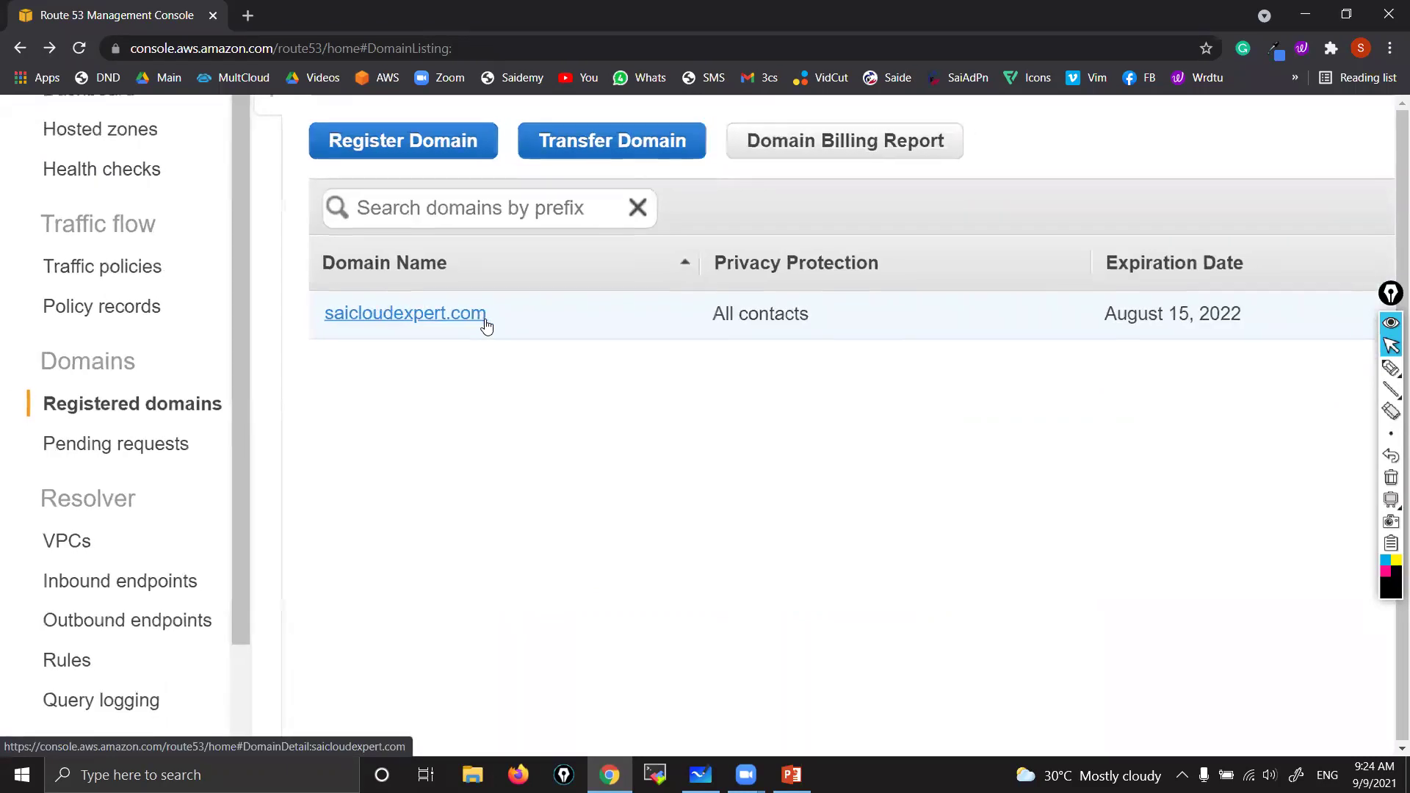
scroll(485, 324, down, 1)
scroll(337, 310, up, 4)
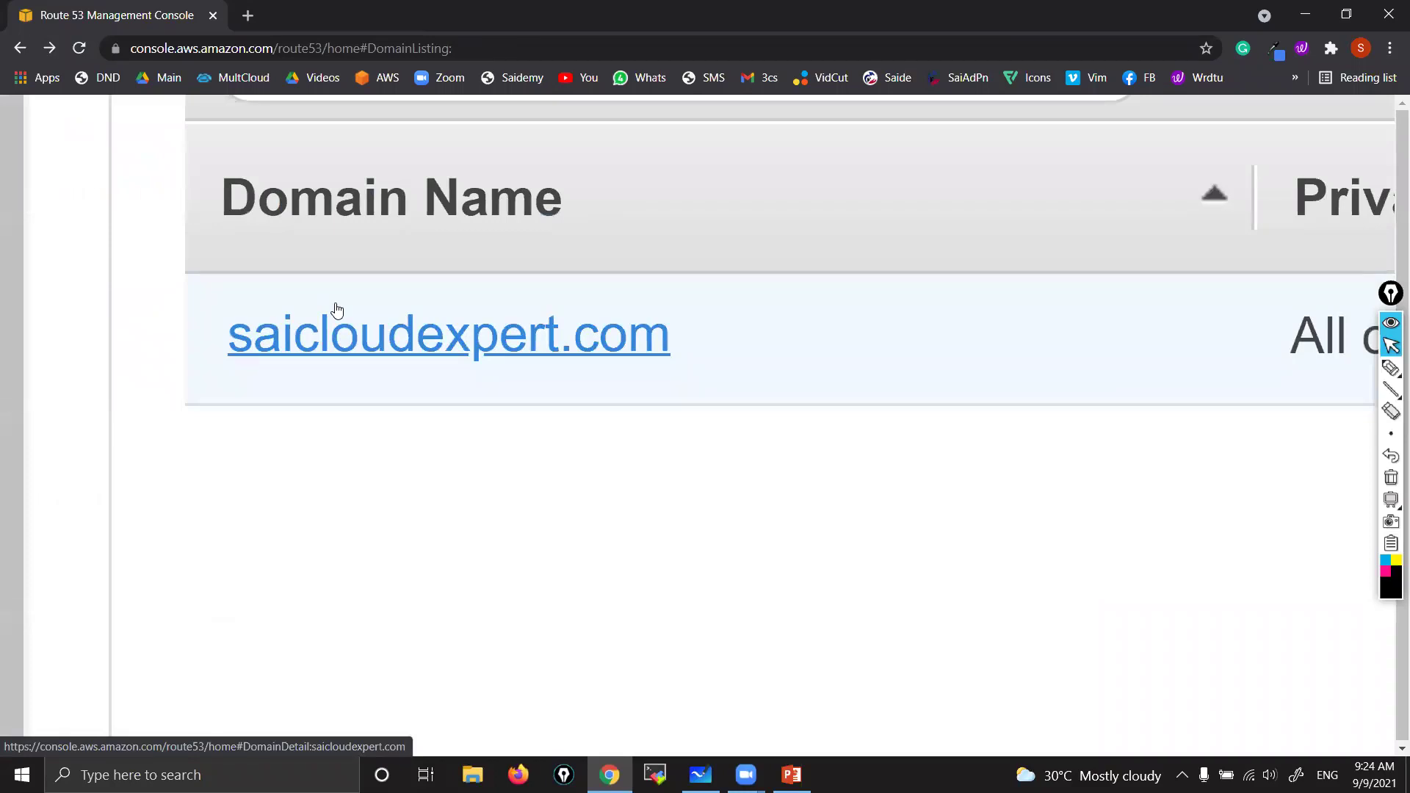
scroll(337, 310, down, 4)
scroll(337, 310, up, 2)
scroll(441, 387, down, 2)
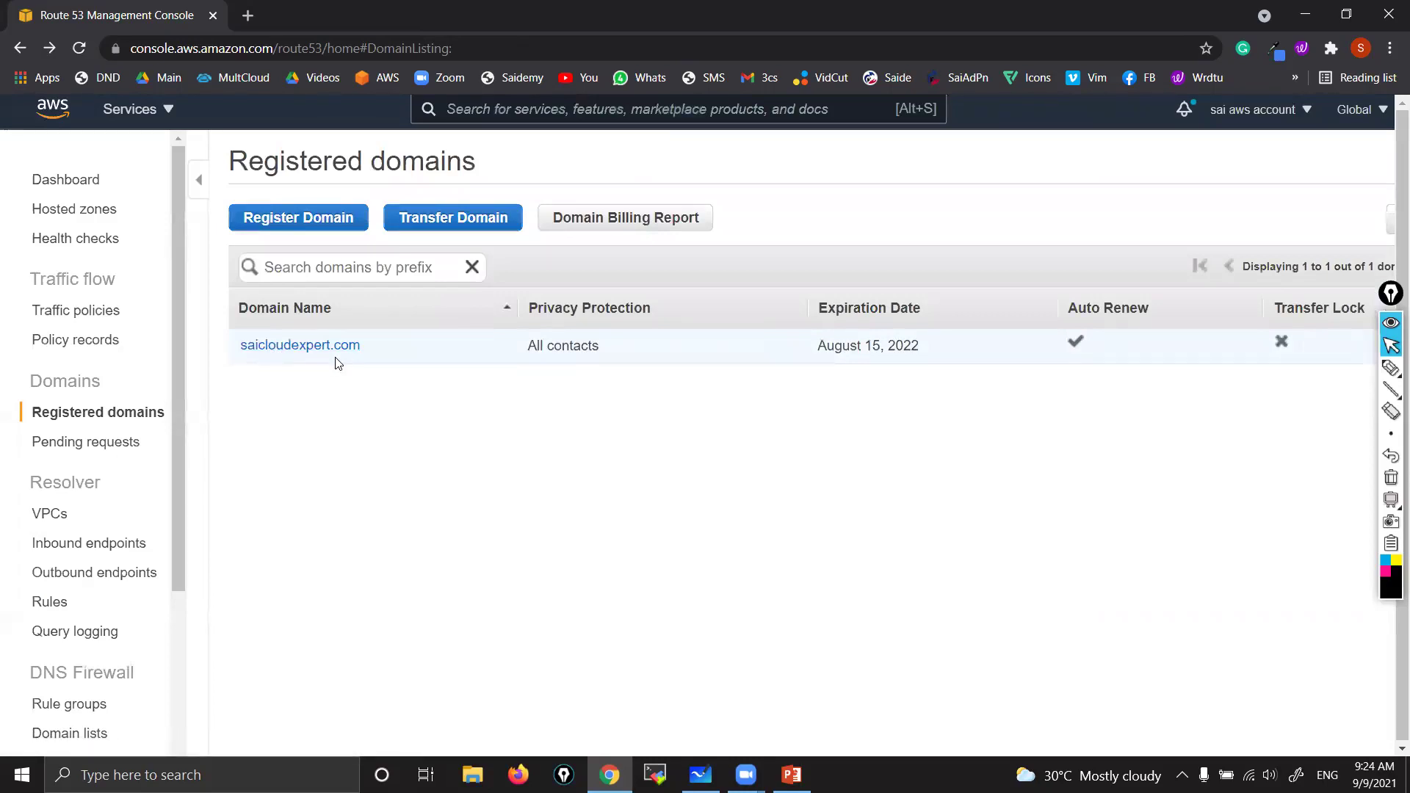
Mark the saicloudexpert.com domain name and its expiration date with the pen, and erase all the marks
click(1391, 368)
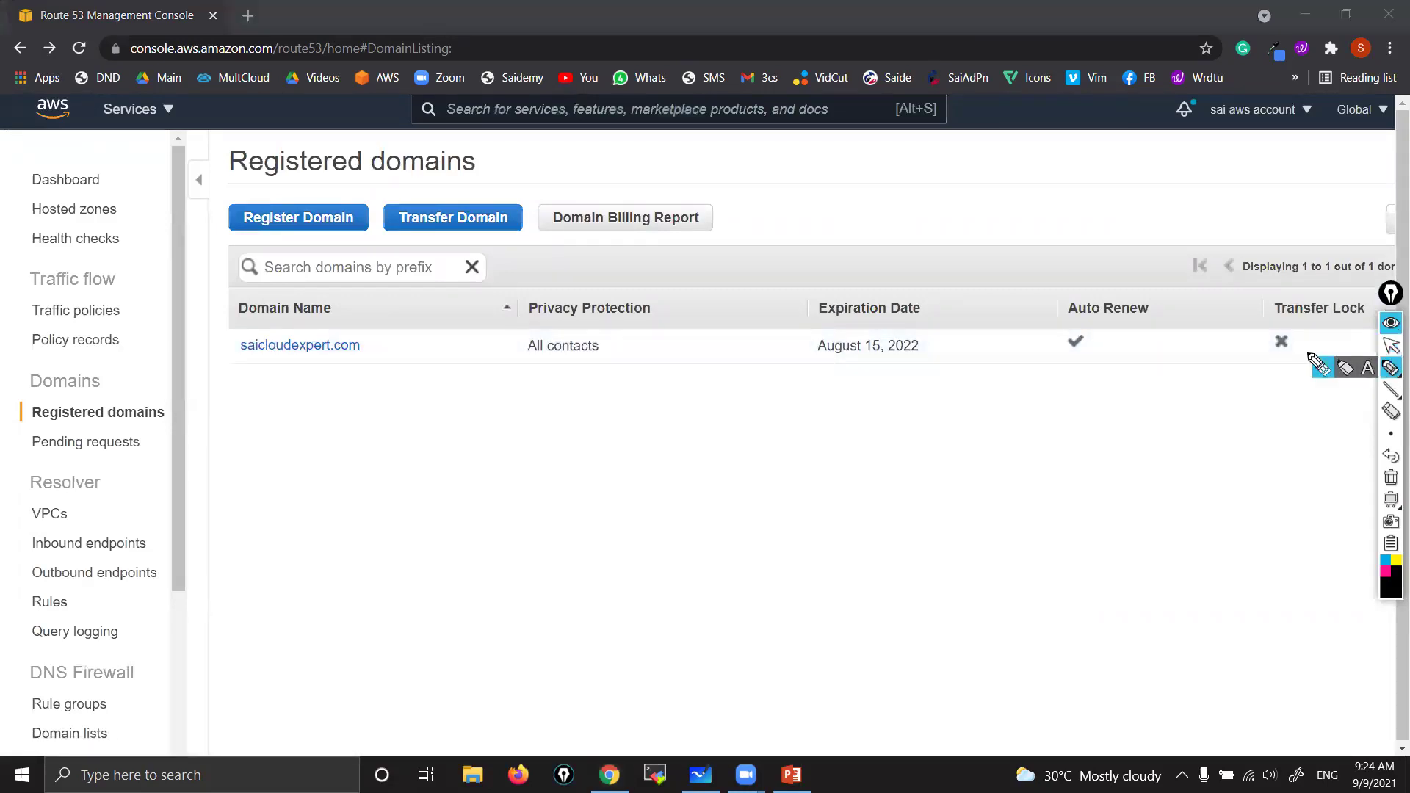
drag(303, 423, 559, 250)
mouse_move(264, 393)
mouse_down()
mouse_move(337, 373)
mouse_move(488, 226)
mouse_up()
drag(206, 409, 227, 445)
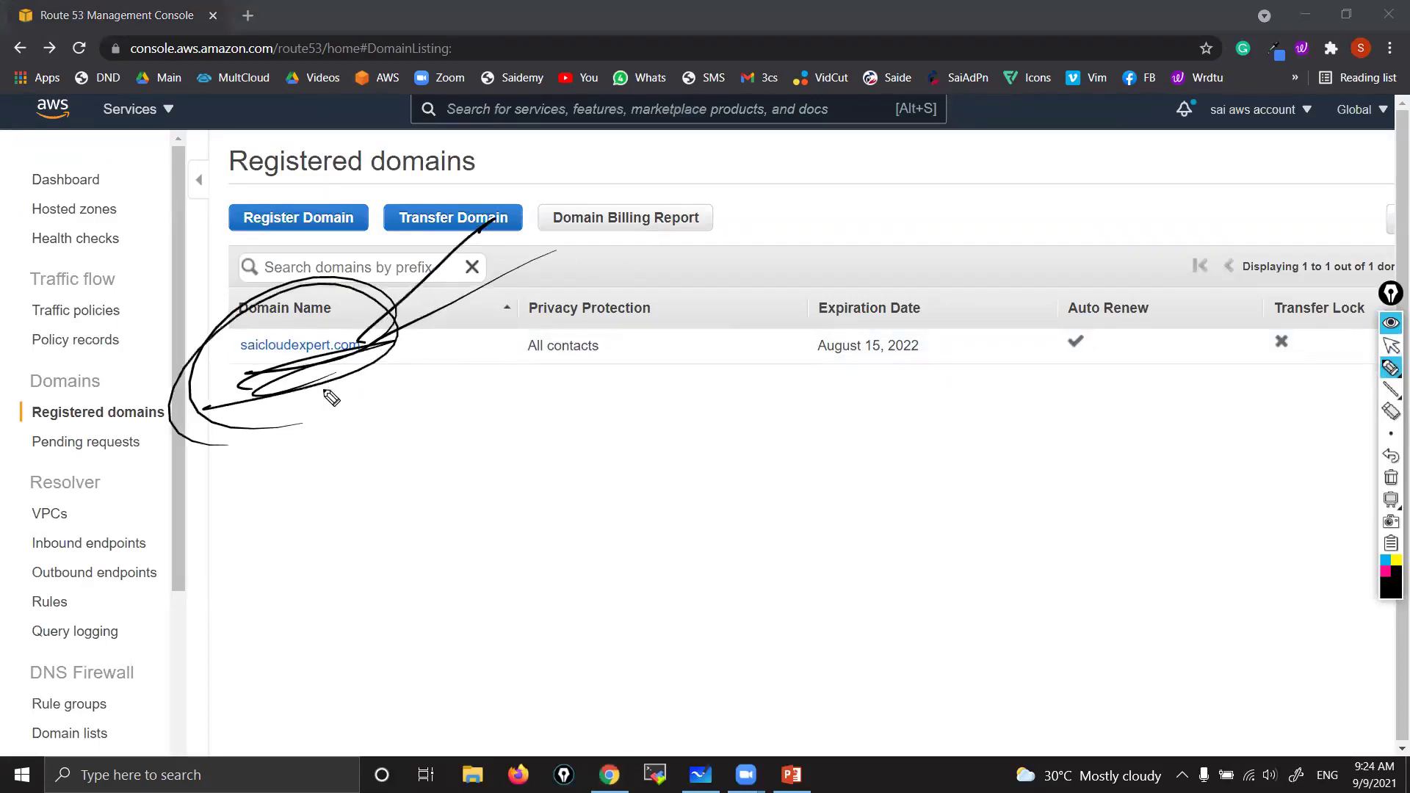
mouse_move(814, 369)
mouse_down()
mouse_move(865, 364)
mouse_move(856, 371)
mouse_move(918, 397)
mouse_up()
drag(962, 309, 1026, 258)
drag(836, 332, 876, 239)
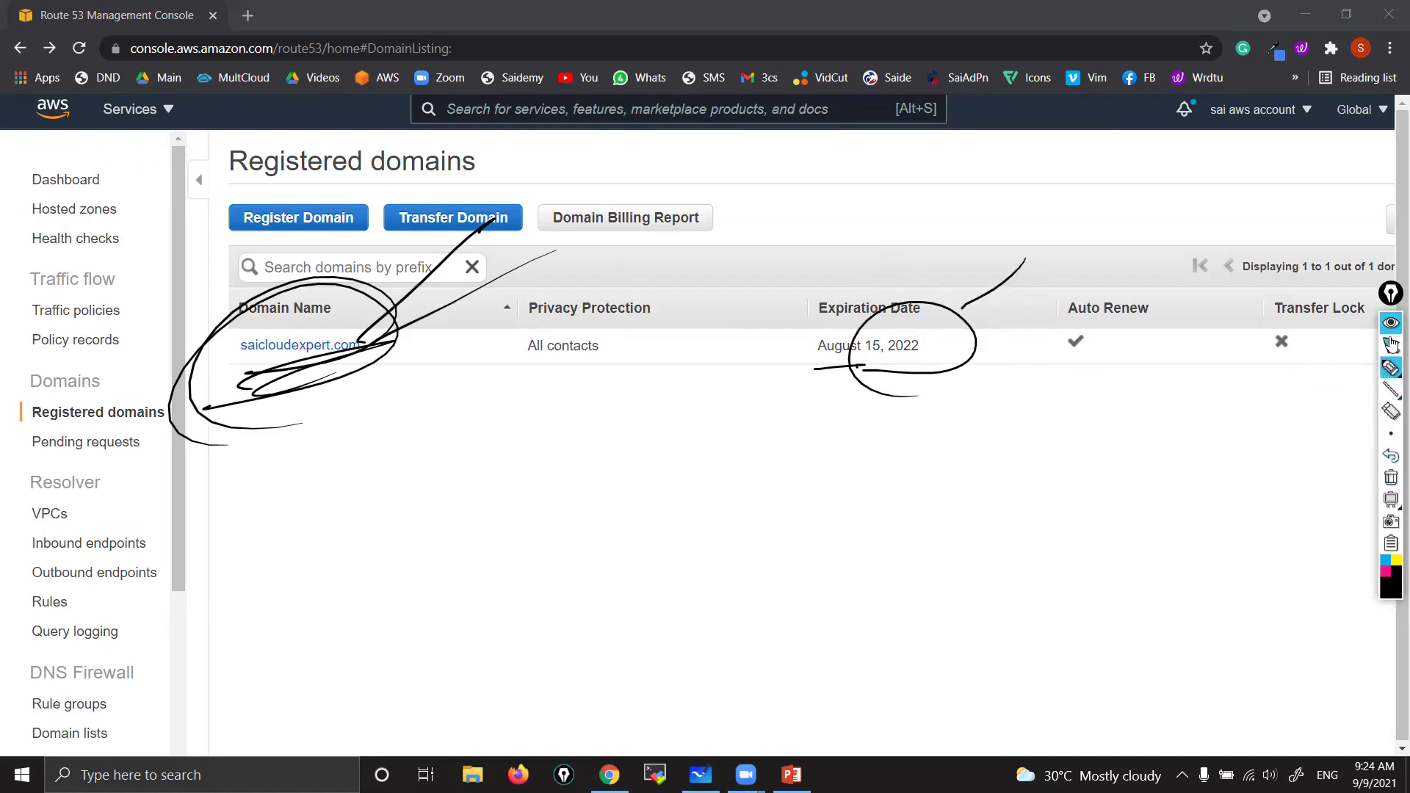
click(1391, 324)
click(1392, 327)
click(1390, 324)
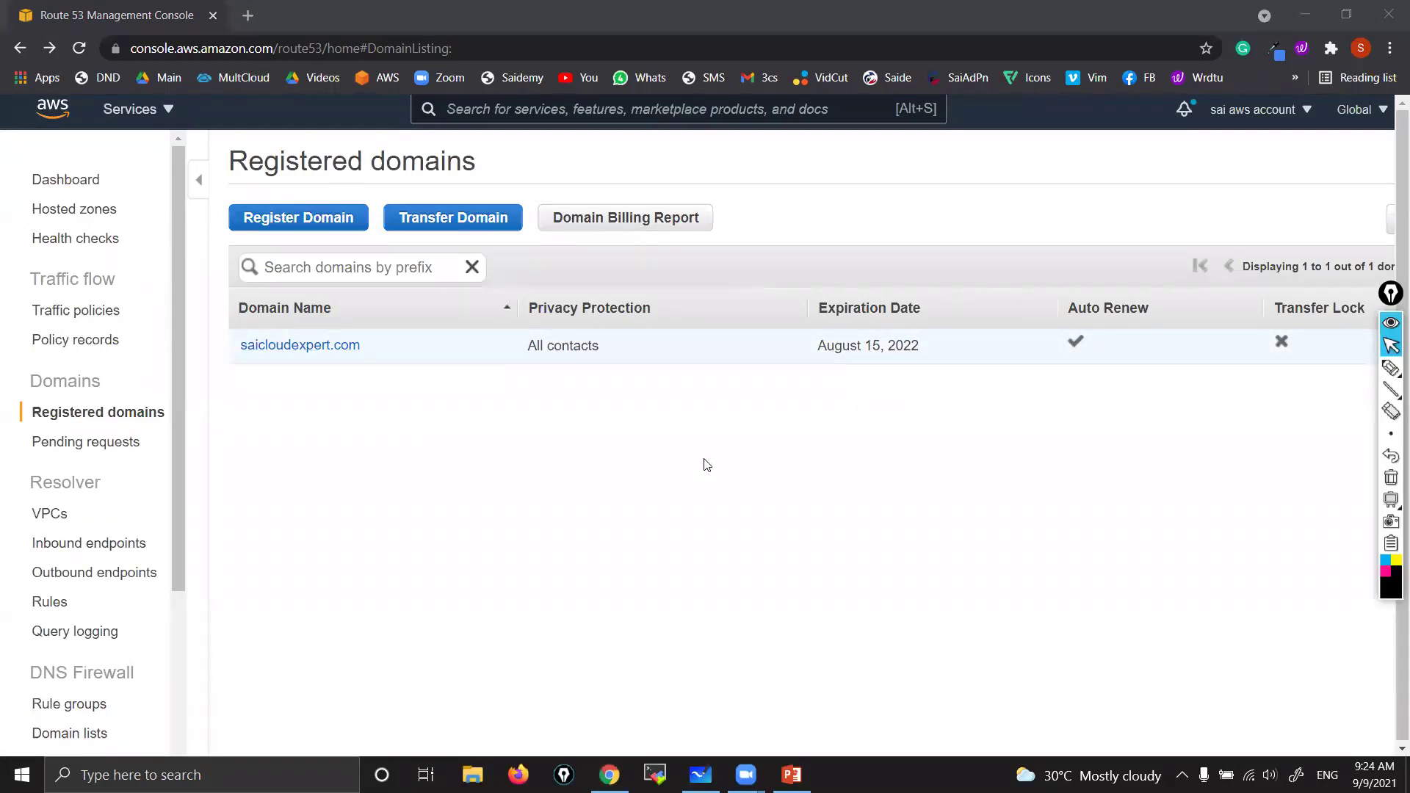
Switch to Microsoft Whiteboard and clear the old DNS sketch from the canvas
click(792, 775)
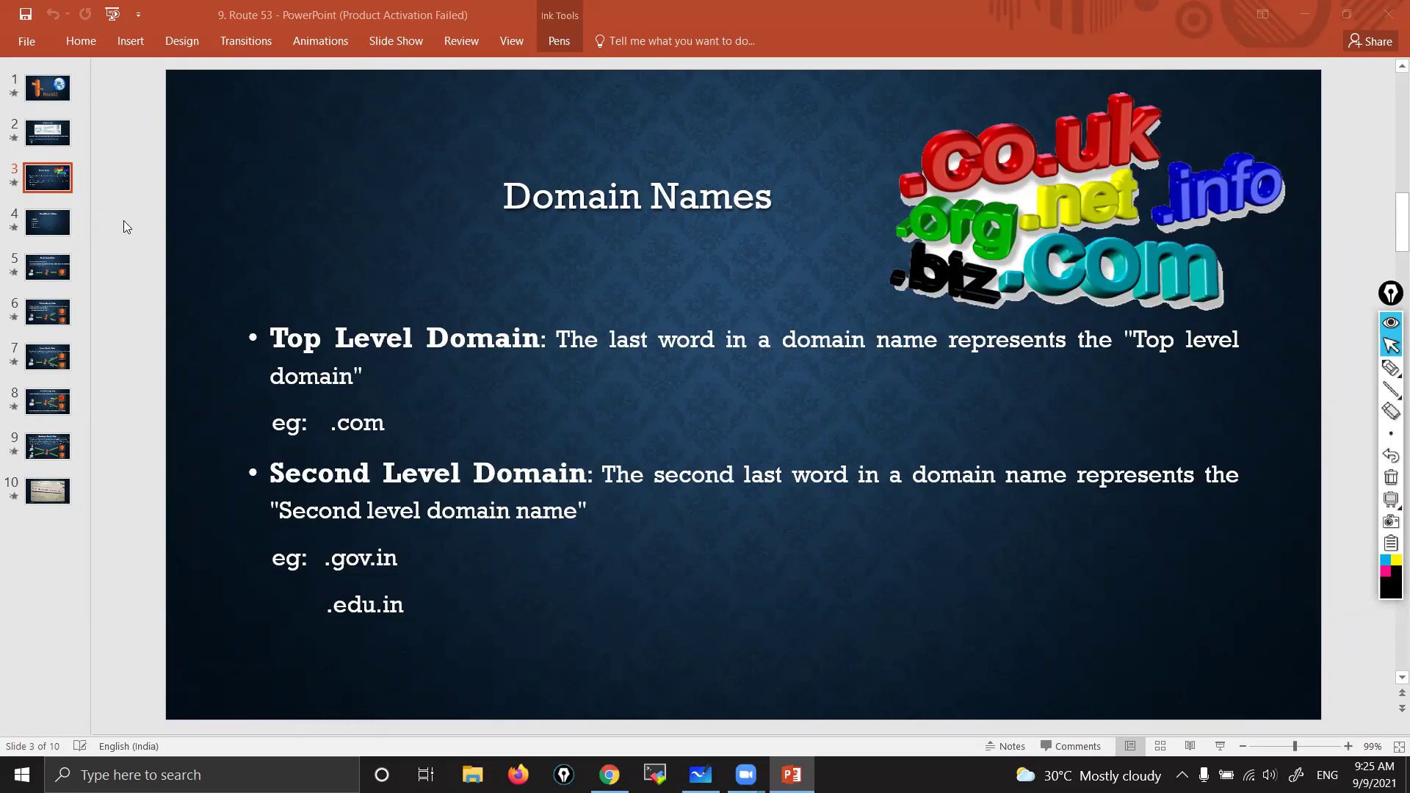
click(701, 775)
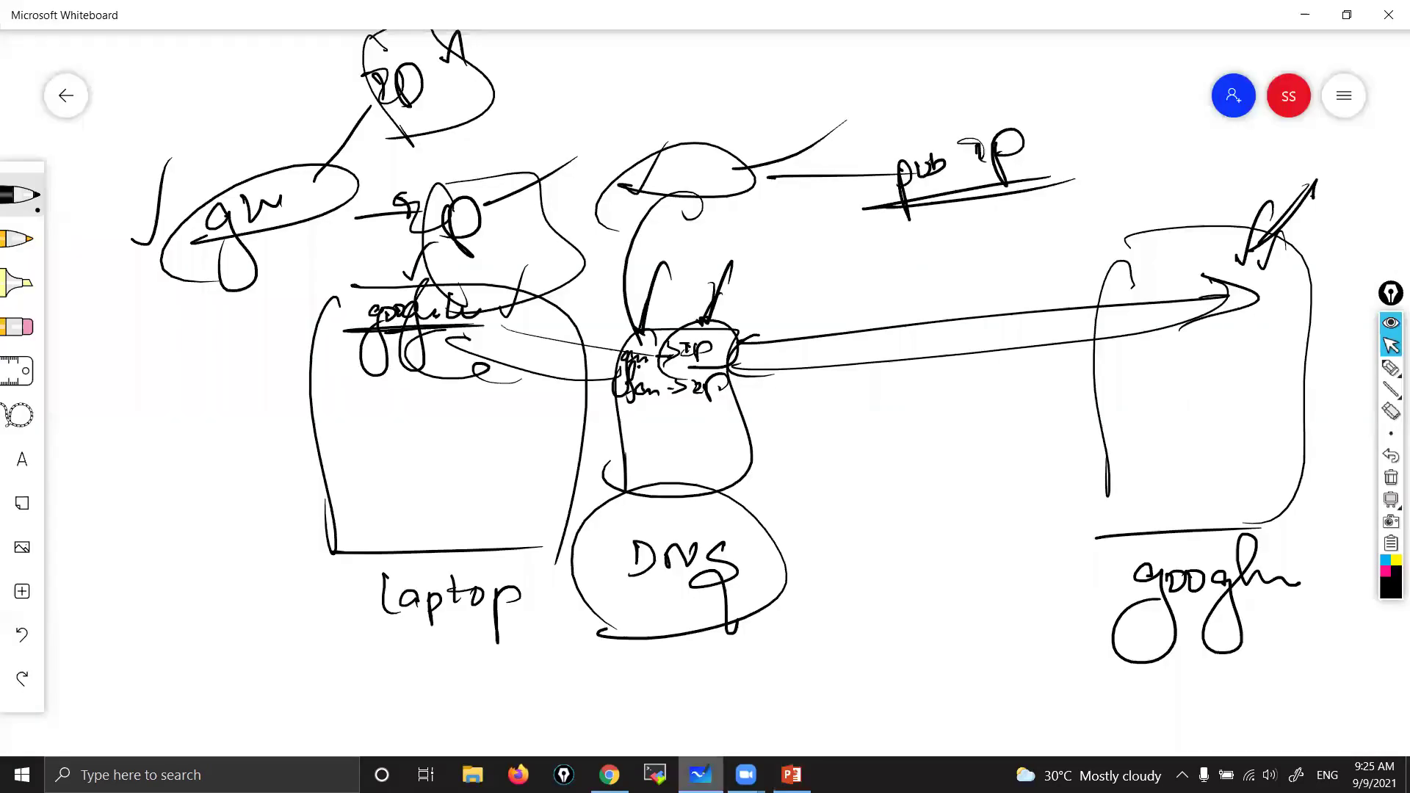
click(20, 327)
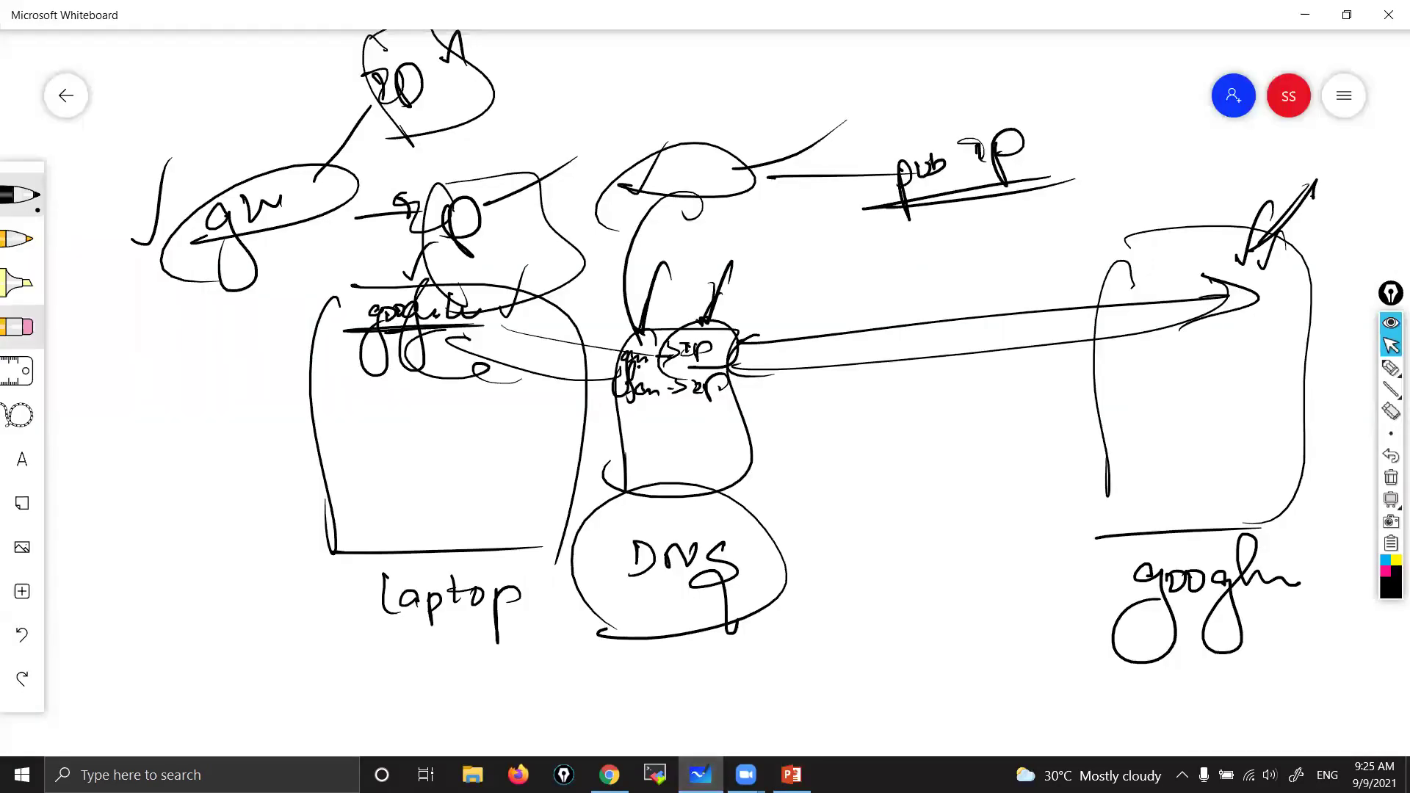
click(20, 327)
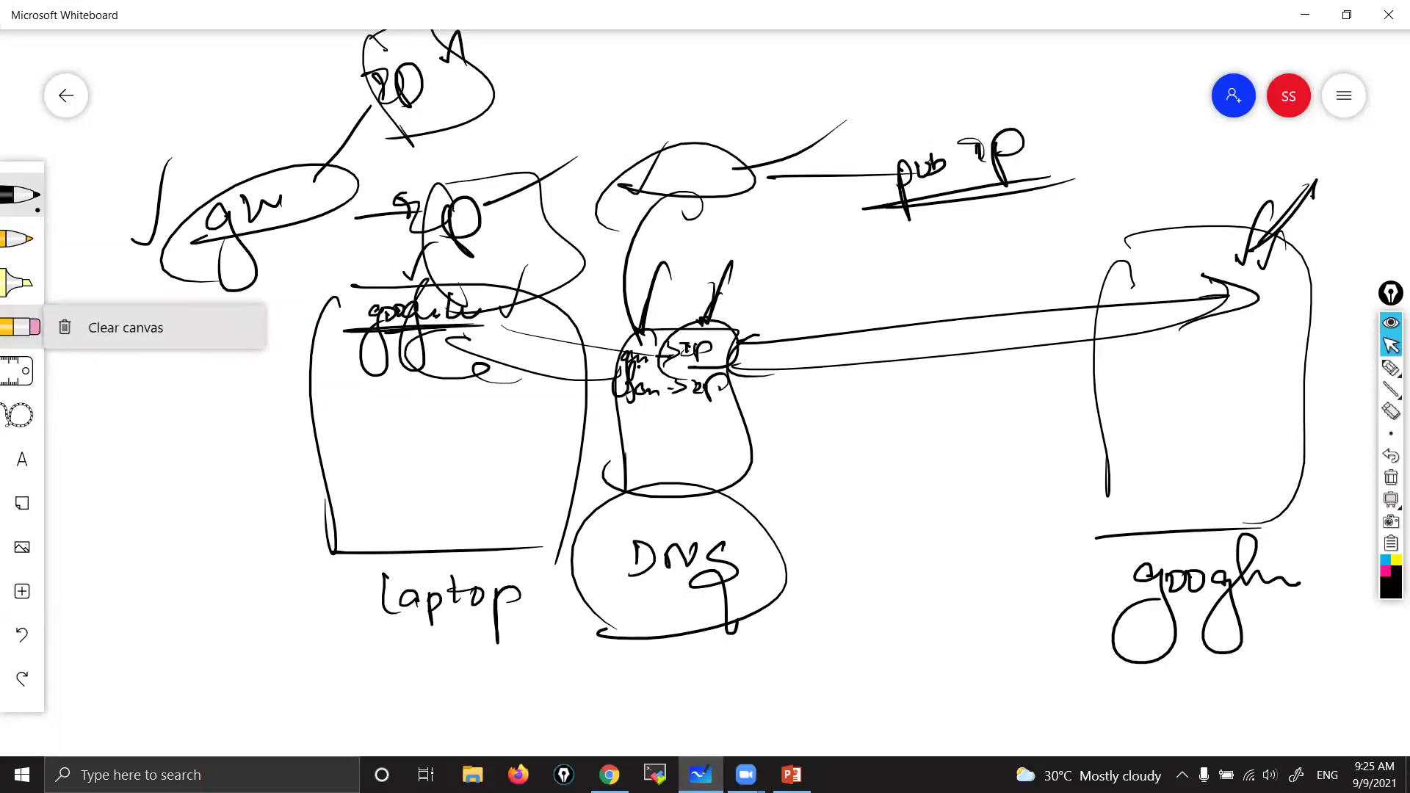
click(122, 328)
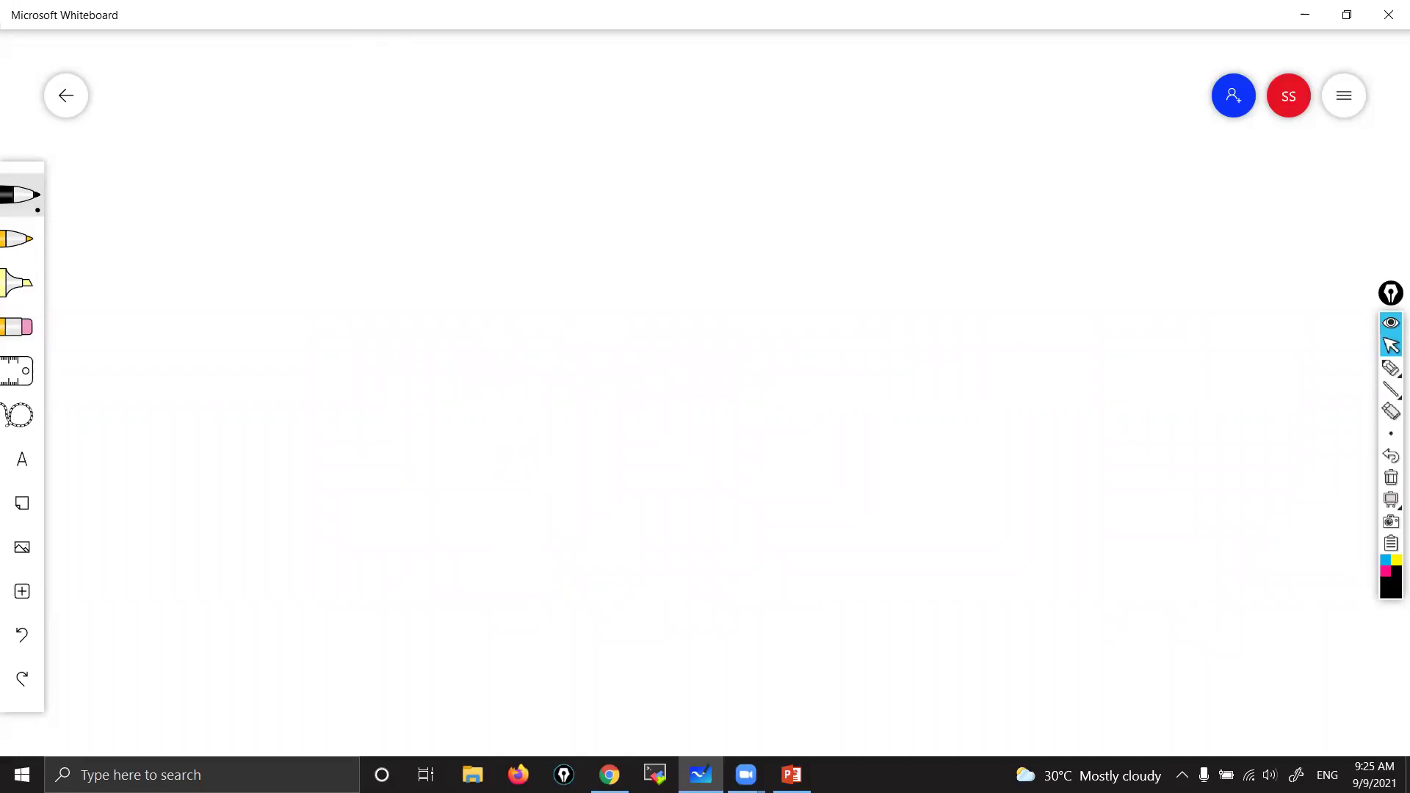
Draw three upright boxes side by side in the middle of the empty canvas
drag(522, 308, 527, 436)
mouse_move(524, 307)
mouse_down()
mouse_move(594, 302)
mouse_move(500, 415)
mouse_up()
mouse_move(703, 324)
mouse_down()
mouse_move(686, 407)
mouse_move(704, 393)
mouse_up()
mouse_move(867, 308)
mouse_down()
mouse_move(841, 360)
mouse_move(844, 397)
mouse_up()
drag(856, 307, 846, 404)
Draw a wide box above the three boxes, connect it to each of them, and draw a label line from its side
mouse_move(581, 300)
mouse_down()
mouse_move(618, 251)
mouse_move(708, 303)
mouse_up()
drag(828, 262, 867, 305)
drag(593, 190, 619, 252)
mouse_move(591, 187)
mouse_down()
mouse_move(858, 187)
mouse_move(845, 257)
mouse_up()
drag(848, 259, 582, 274)
drag(667, 219, 701, 239)
drag(729, 204, 705, 240)
drag(687, 243, 727, 297)
drag(832, 205, 911, 204)
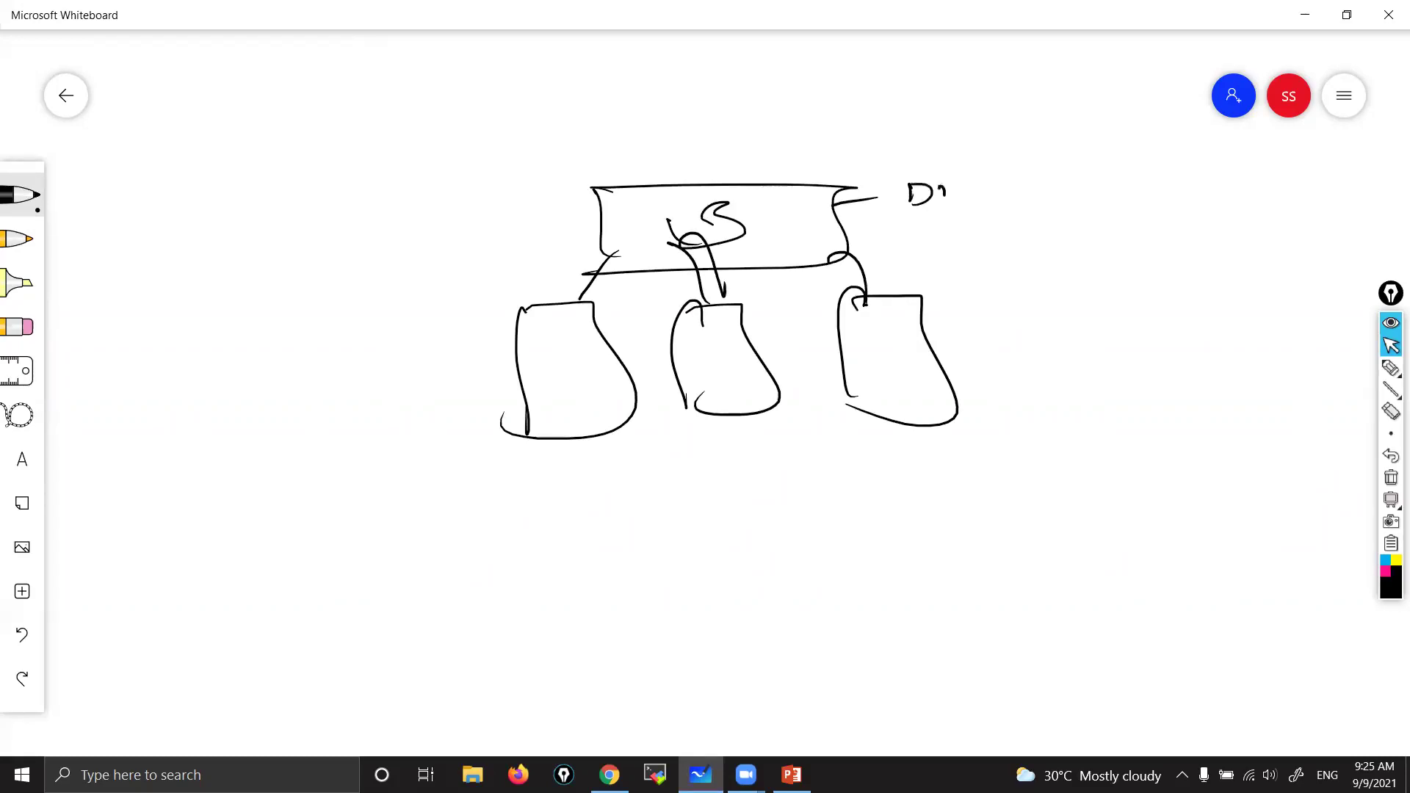